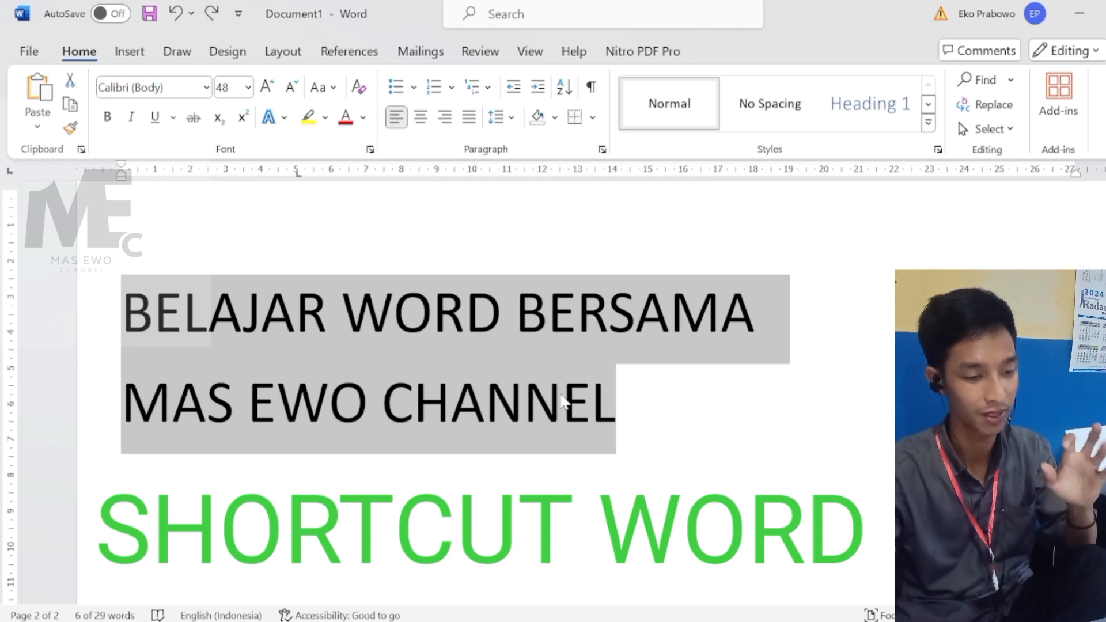
# - Select the entire contents of the document, and clear the selection
pyautogui.press('Right')
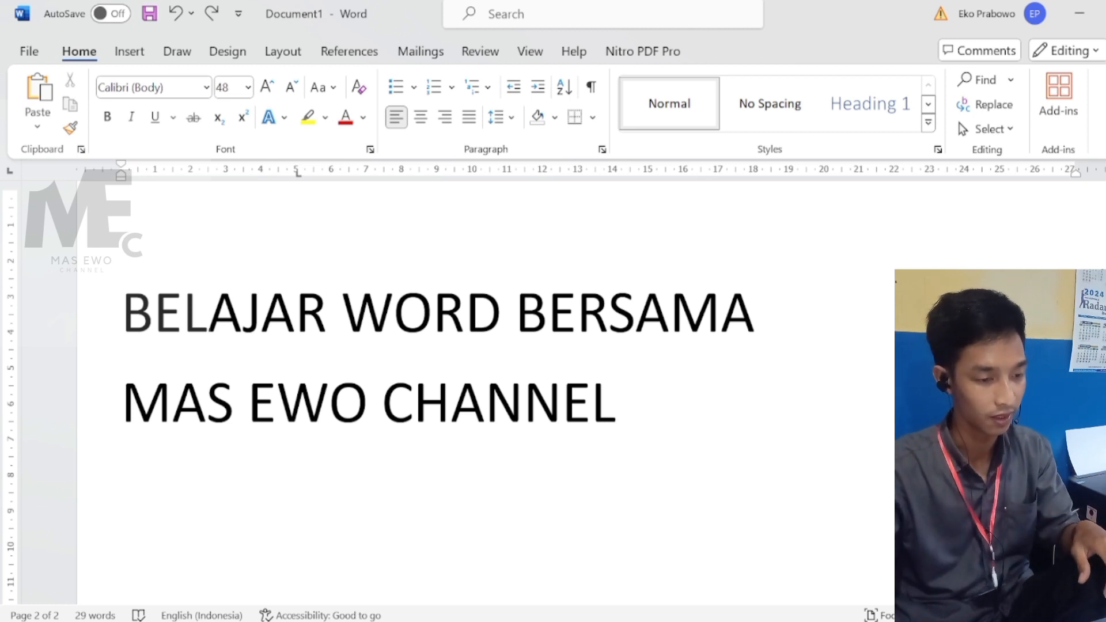
pyautogui.hotkey('ctrl', 'Home')
pyautogui.hotkey('ctrl', 'End')
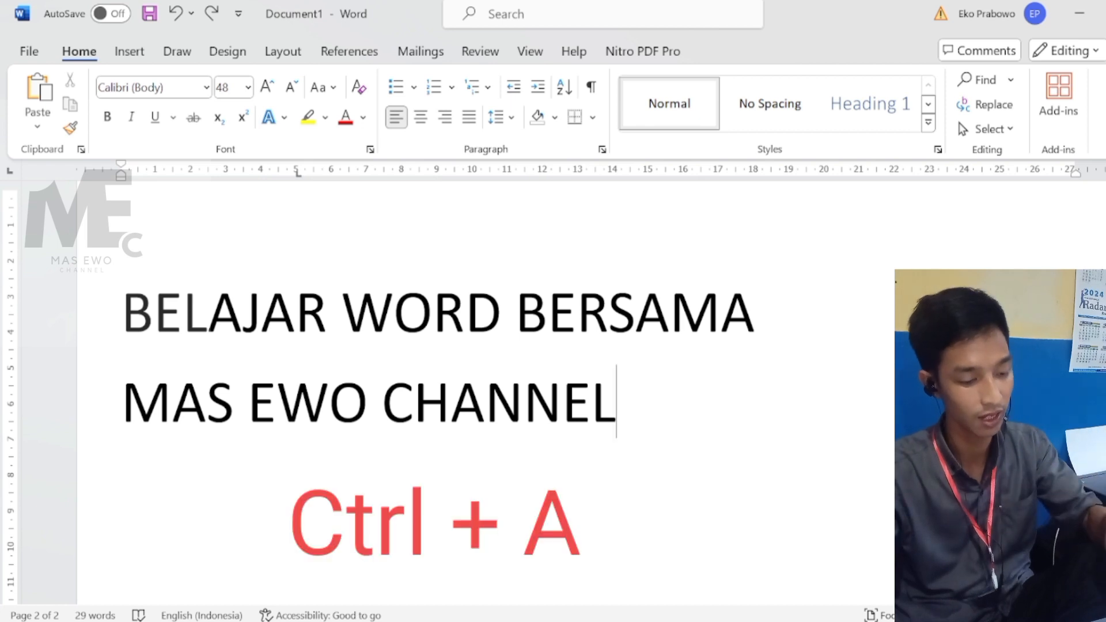
pyautogui.hotkey('ctrl', 'a')
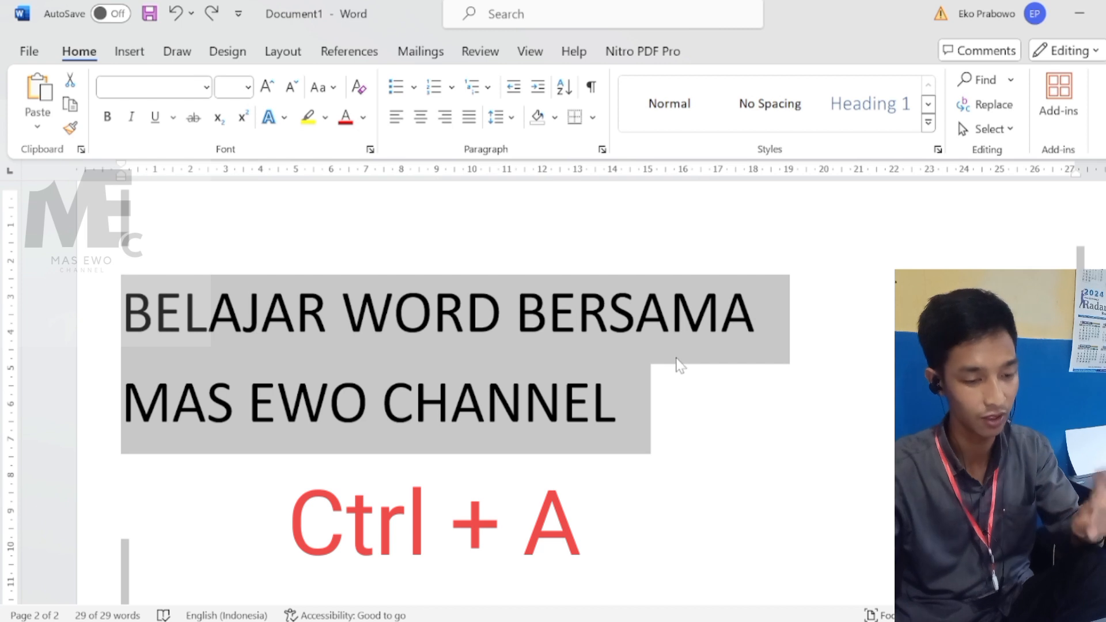
pyautogui.click(714, 398)
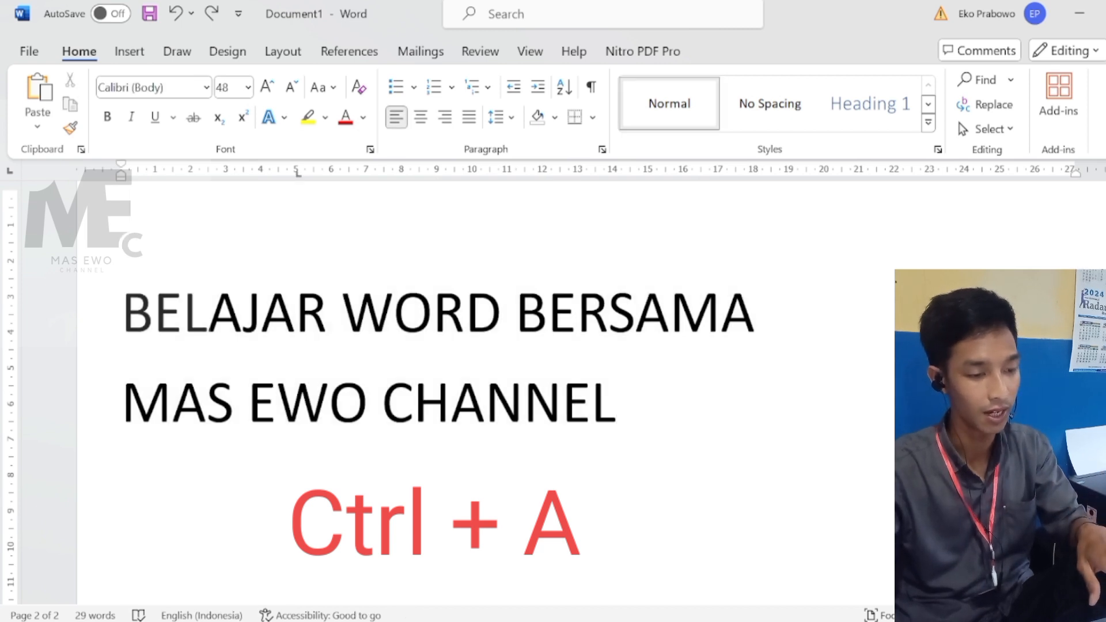
# - Centre-align the two title lines "BELAJAR WORD BERSAMA" and "MAS EWO CHANNEL"
pyautogui.moveTo(153, 315); pyautogui.dragTo(393, 316)
pyautogui.click(277, 404)
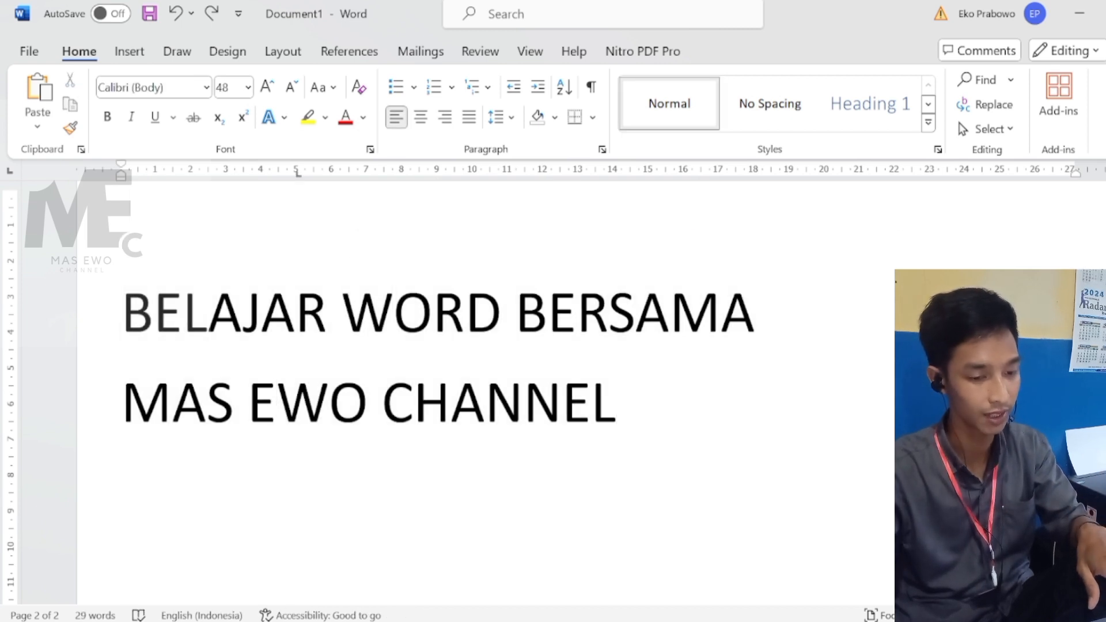
pyautogui.moveTo(124, 315); pyautogui.dragTo(615, 406)
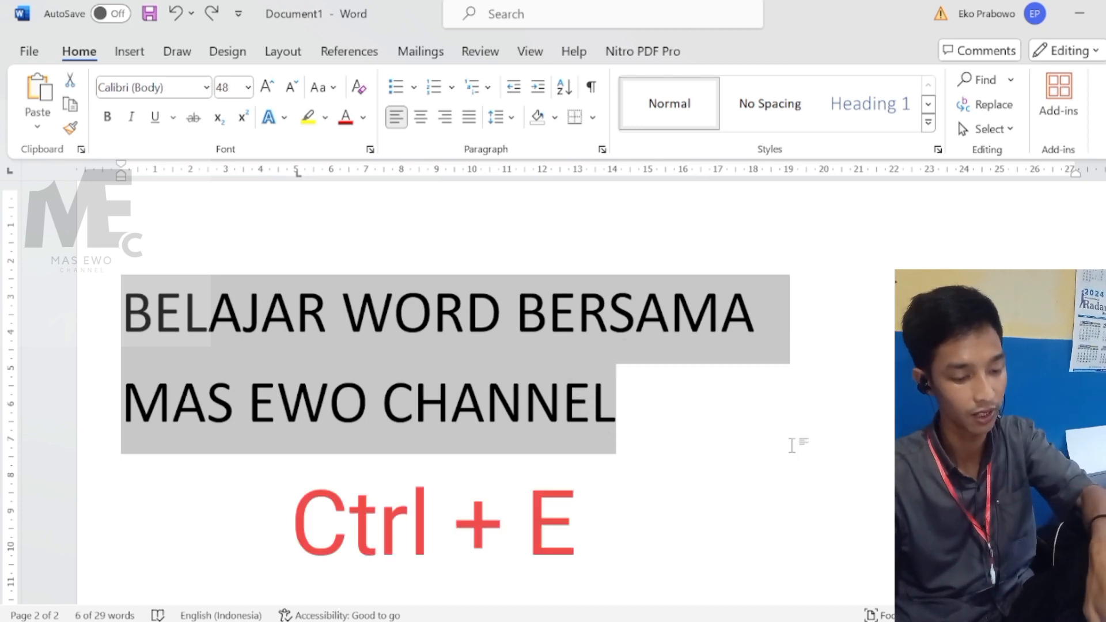
pyautogui.hotkey('ctrl', 'e')
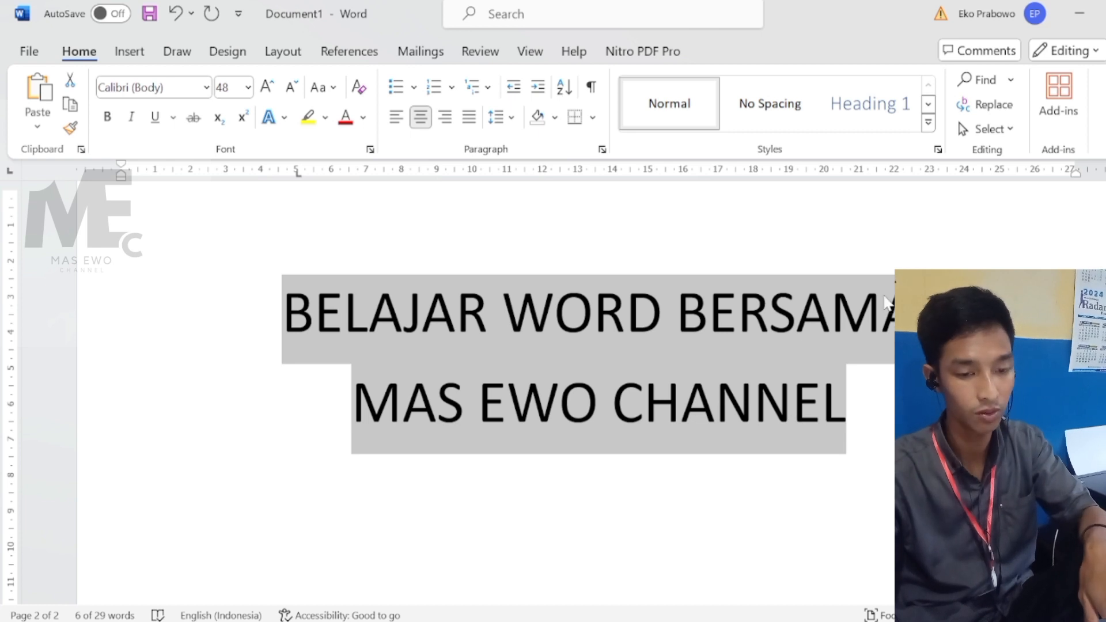
# - Toggle right alignment on the two selected title lines, ending with them left-aligned
pyautogui.hotkey('ctrl', 'r')
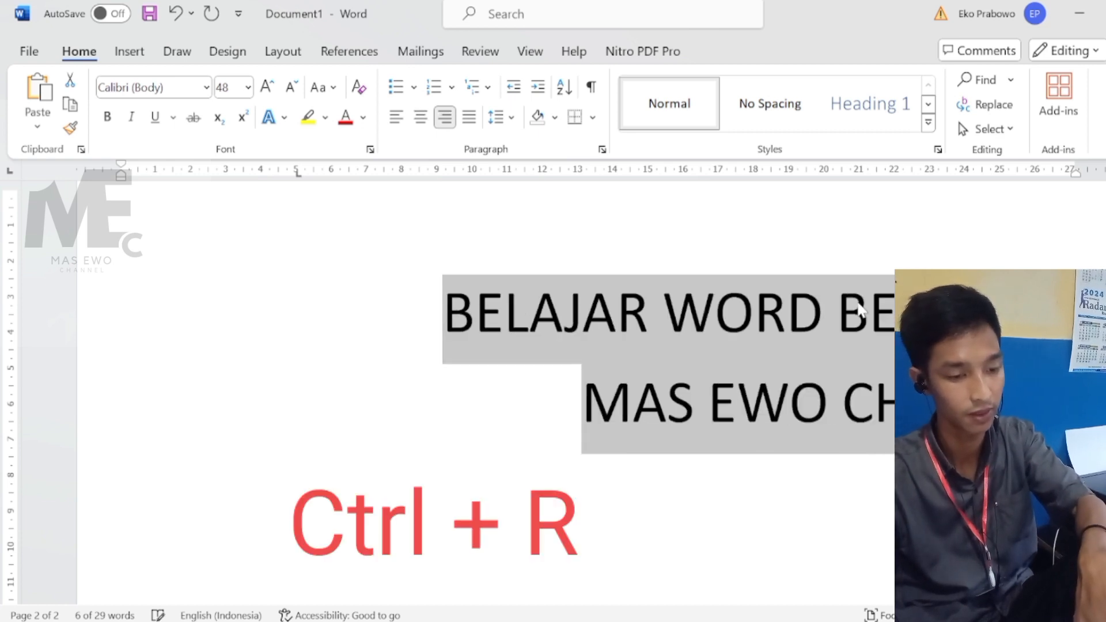
pyautogui.hotkey('ctrl', 'r')
pyautogui.hotkey('ctrl', 'r')
pyautogui.hotkey('ctrl', 'r')
pyautogui.hotkey('ctrl', 'r')
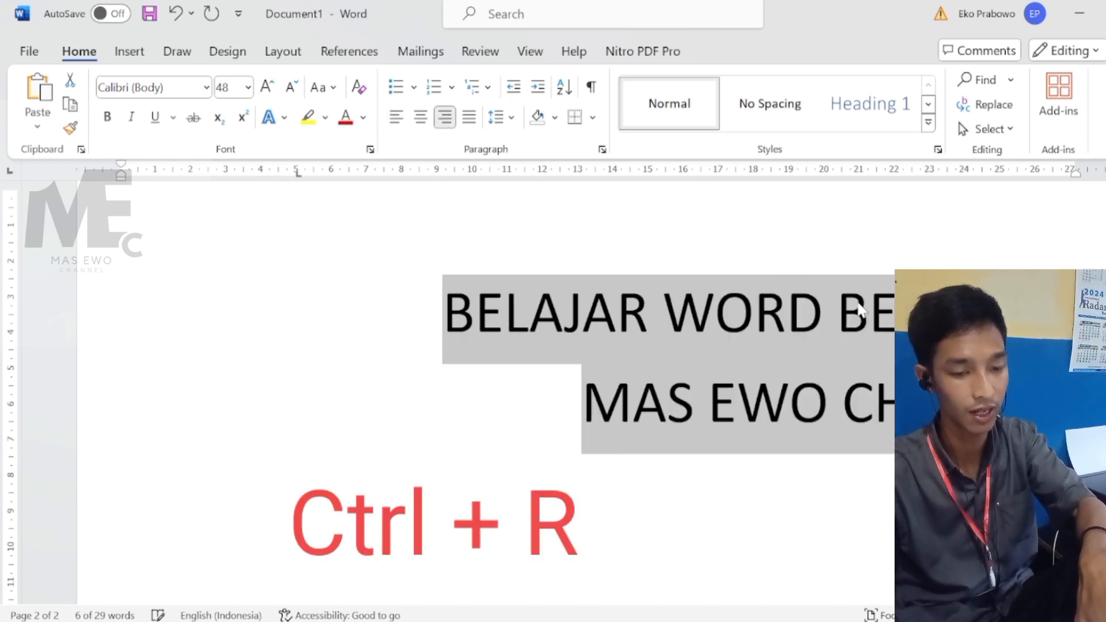
pyautogui.hotkey('ctrl', 'r')
pyautogui.hotkey('ctrl', 'r')
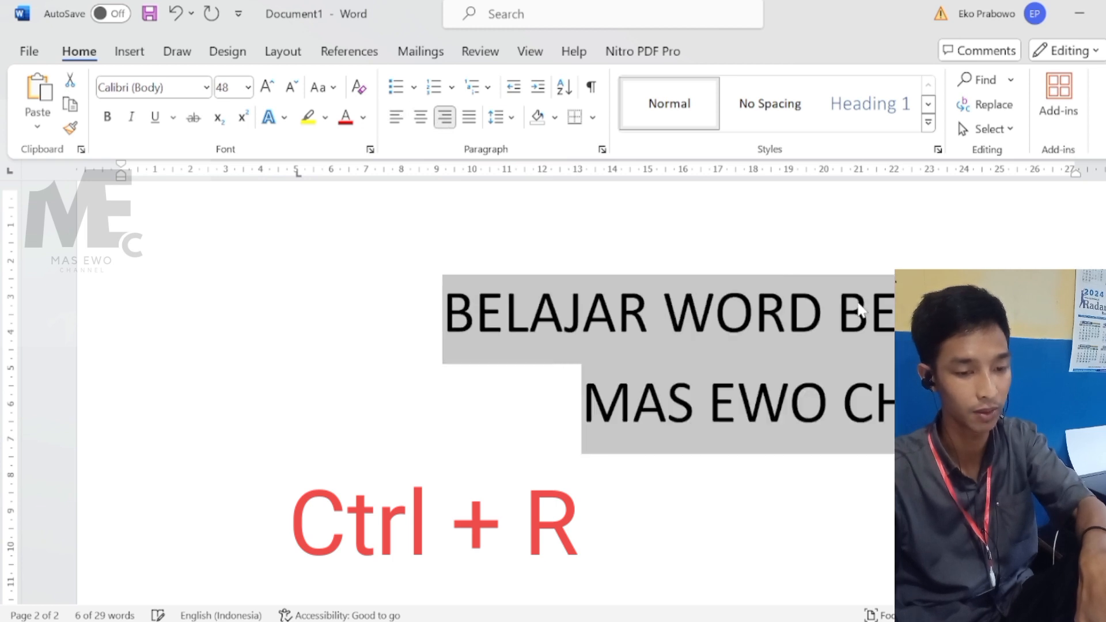
pyautogui.hotkey('ctrl', 'r')
pyautogui.hotkey('ctrl', 'r')
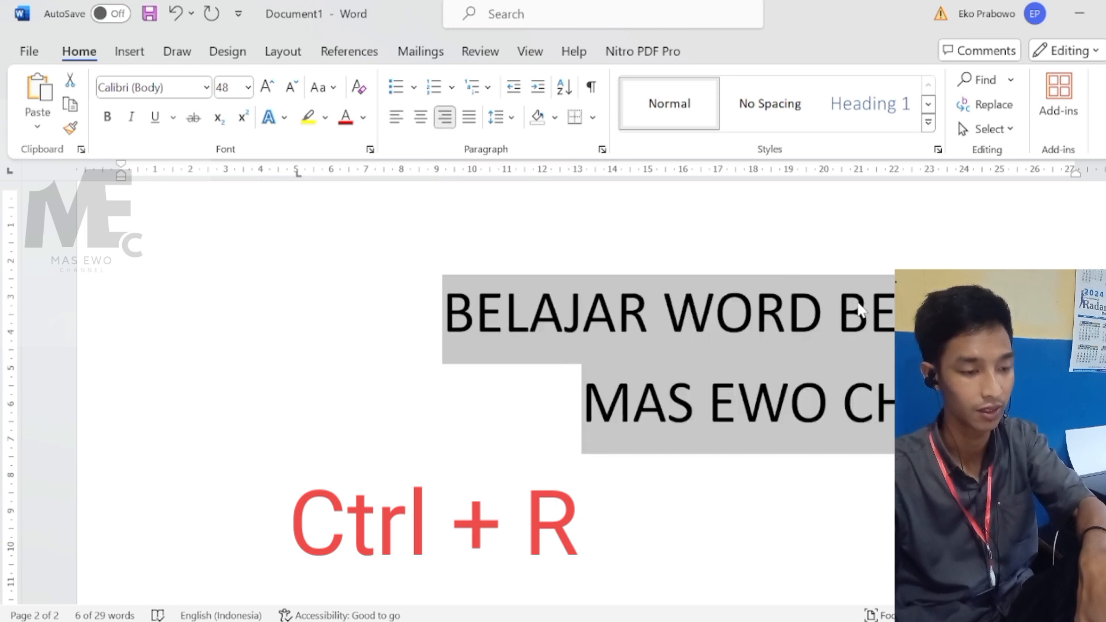
pyautogui.hotkey('ctrl', 'r')
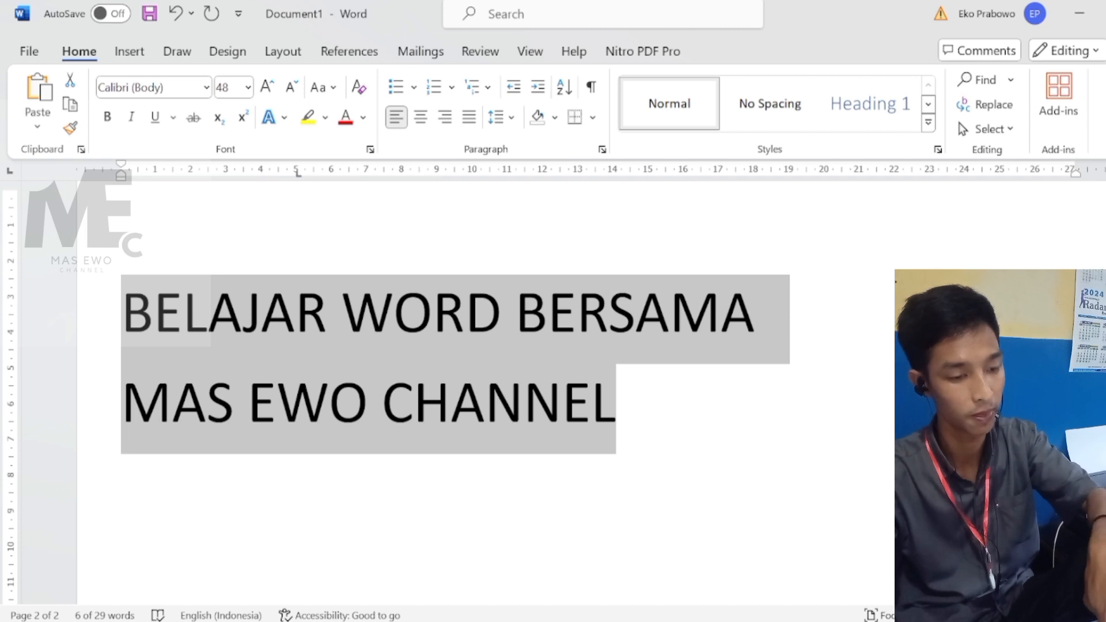
# - Toggle bold on and off for the two title lines, and cycle their case through lowercase and sentence case back to uppercase
pyautogui.hotkey('ctrl', 'b')
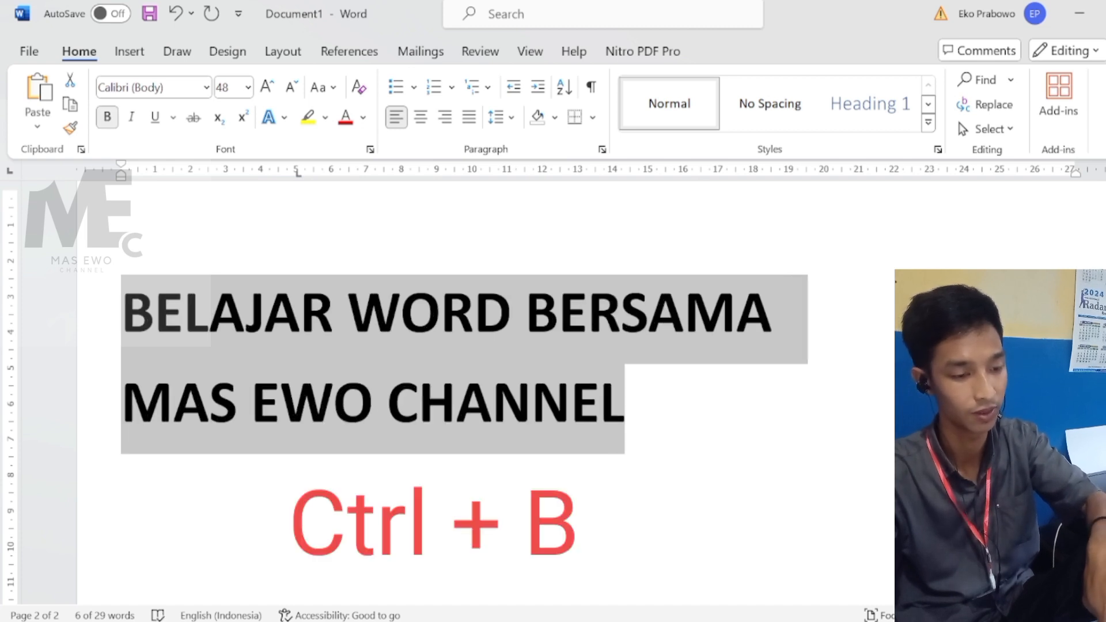
pyautogui.hotkey('ctrl', 'b')
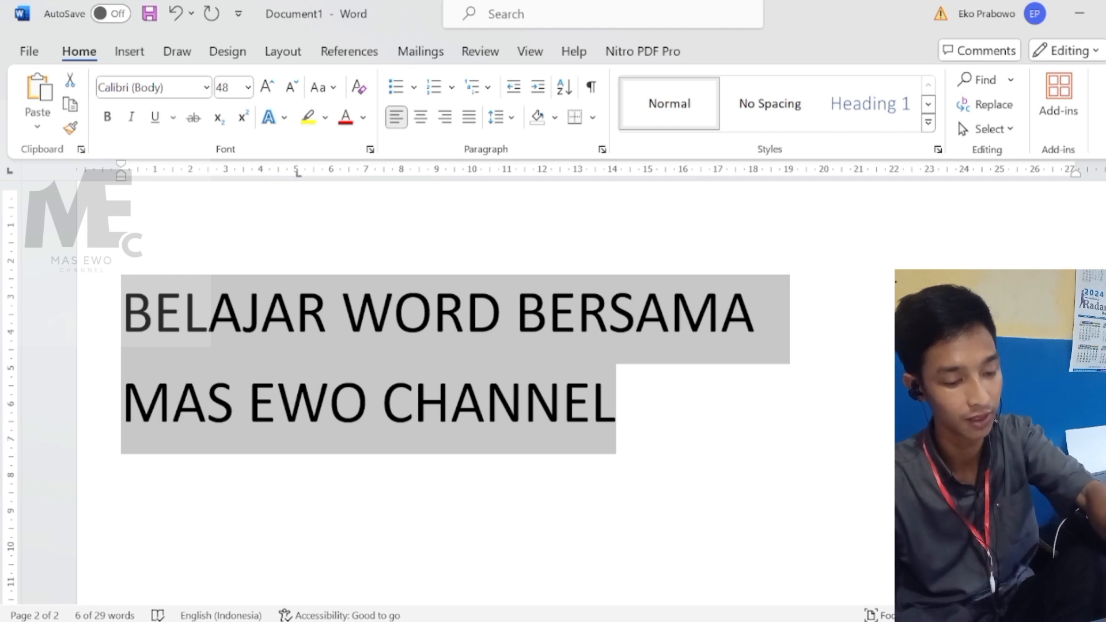
pyautogui.hotkey('shift', 'F3')
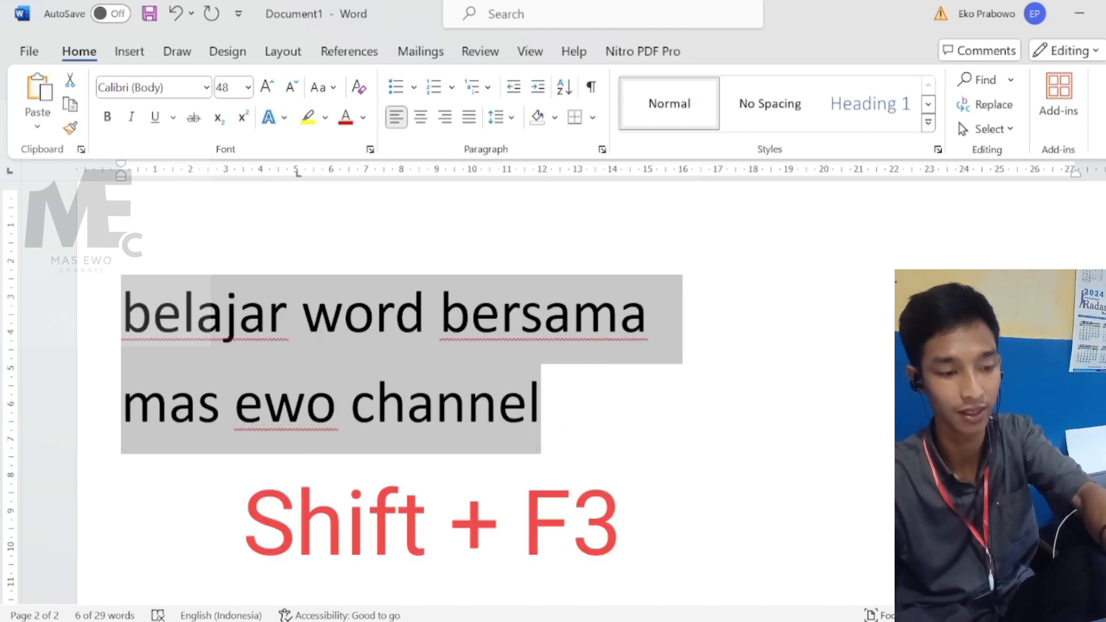
pyautogui.hotkey('shift', 'F3')
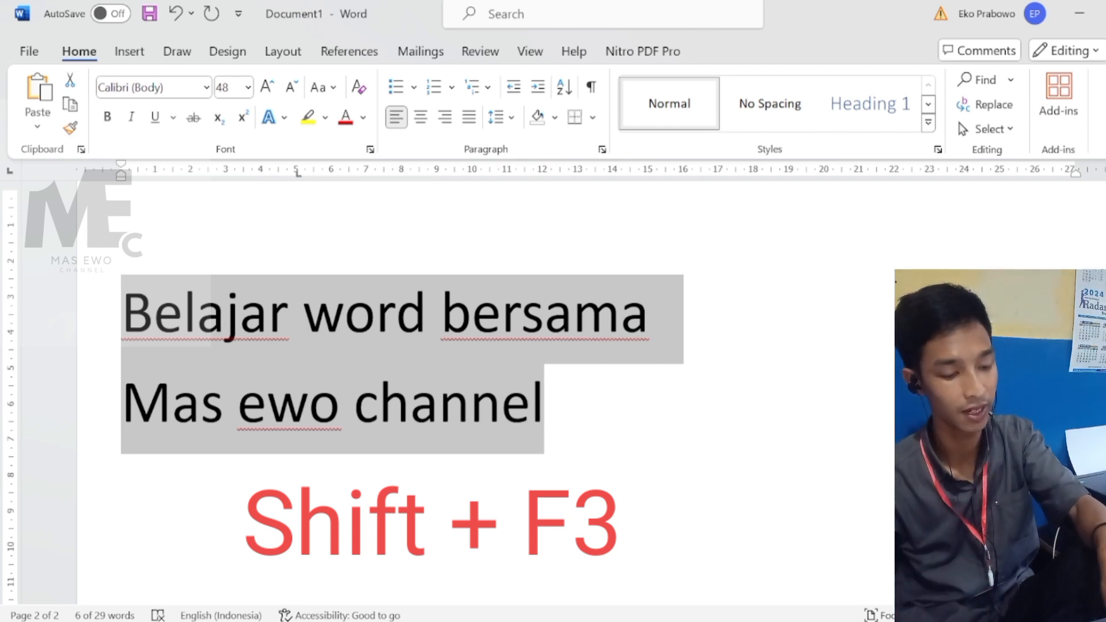
pyautogui.hotkey('shift', 'F3')
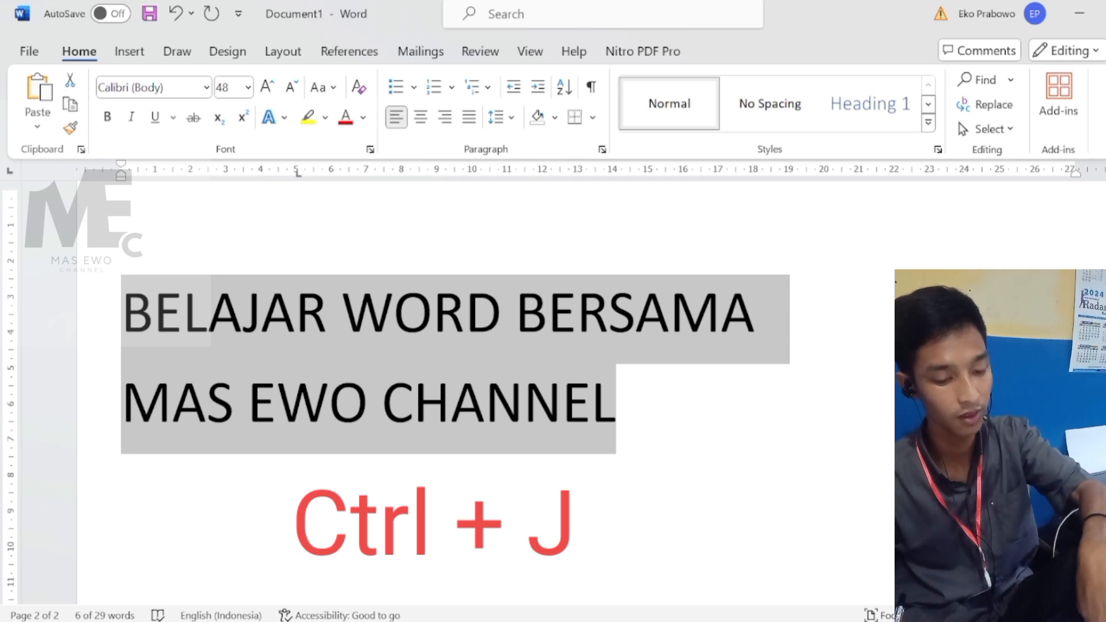
# - Toggle justified alignment on the two selected title lines, ending with them left-aligned
pyautogui.hotkey('ctrl', 'j')
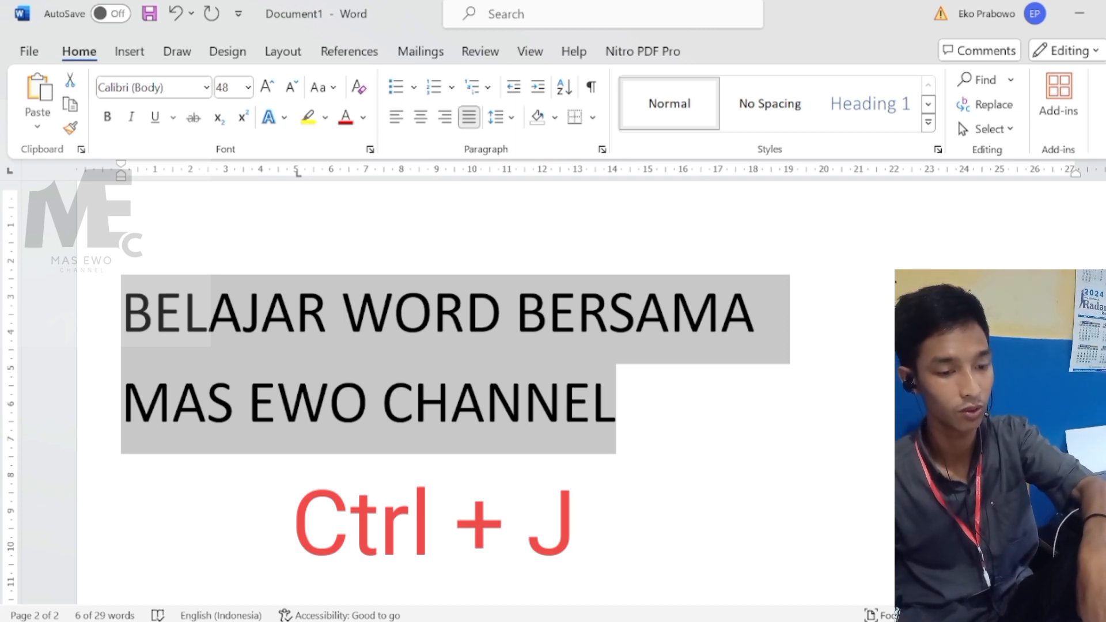
pyautogui.hotkey('ctrl', 'j')
pyautogui.hotkey('ctrl', 'j')
pyautogui.hotkey('ctrl', 'j')
pyautogui.hotkey('ctrl', 'j')
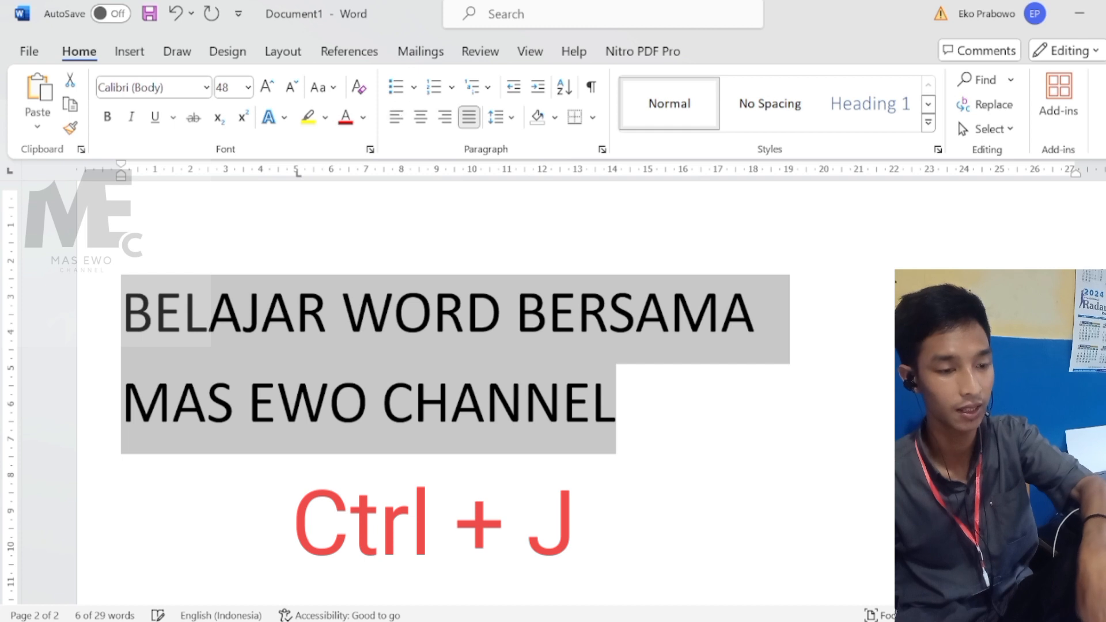
pyautogui.hotkey('ctrl', 'j')
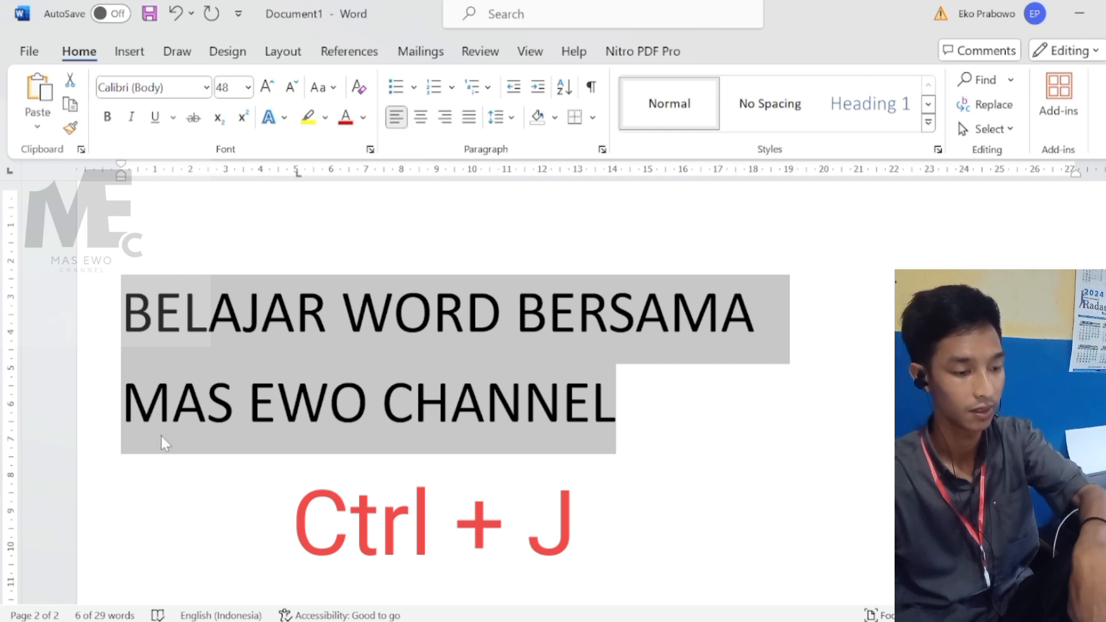
# - Add "SKS" after the spaces at the end of the first title line, and justify that line
pyautogui.click(786, 329)
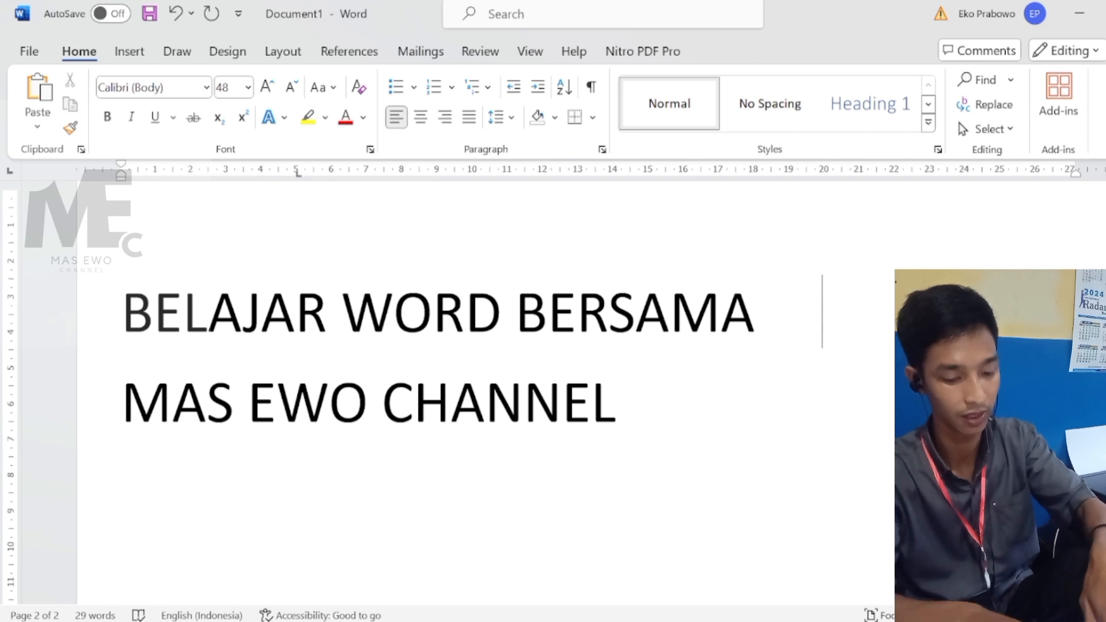
pyautogui.write('SKS')
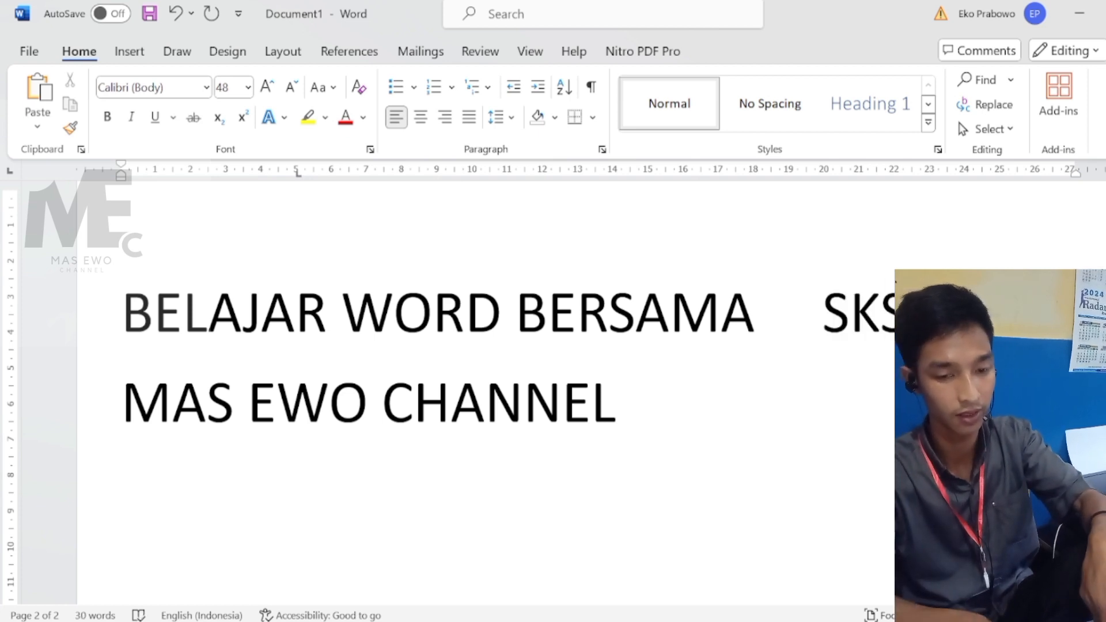
pyautogui.hotkey('ctrl', 'j')
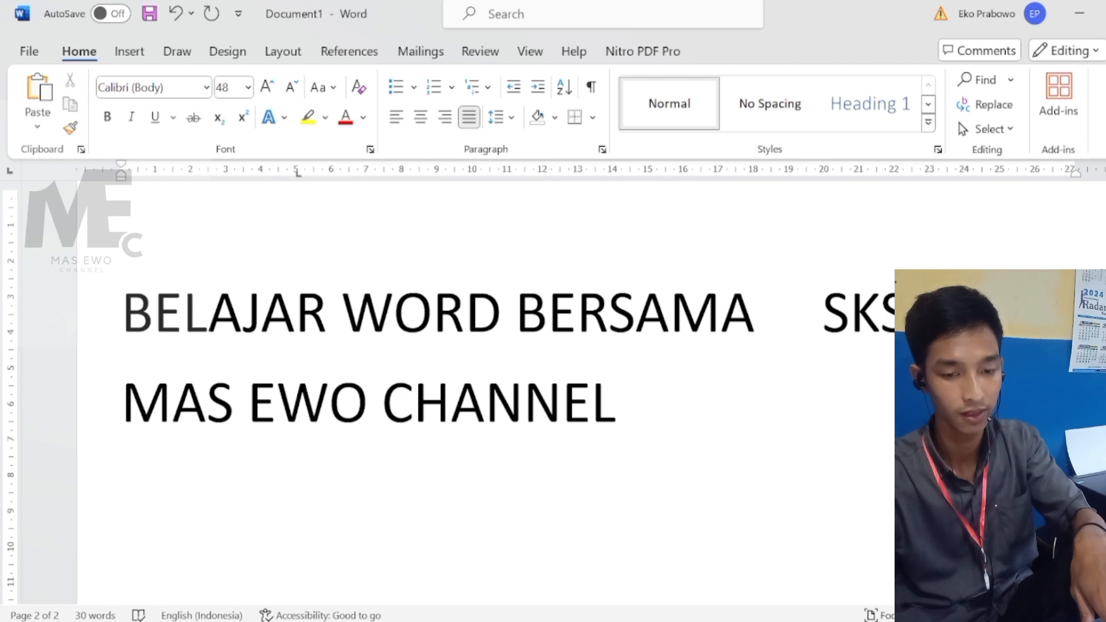
# - Delete "SKS" and the extra spaces from the first title line so it reads "BELAJAR WORD BERSAMA"
pyautogui.press('BackSpace')
pyautogui.press('BackSpace')
pyautogui.press('BackSpace')
pyautogui.press('BackSpace')
pyautogui.press('BackSpace')
pyautogui.press('BackSpace')
pyautogui.press('BackSpace')
pyautogui.press('BackSpace')
pyautogui.press('BackSpace')
pyautogui.press('BackSpace')
pyautogui.press('BackSpace')
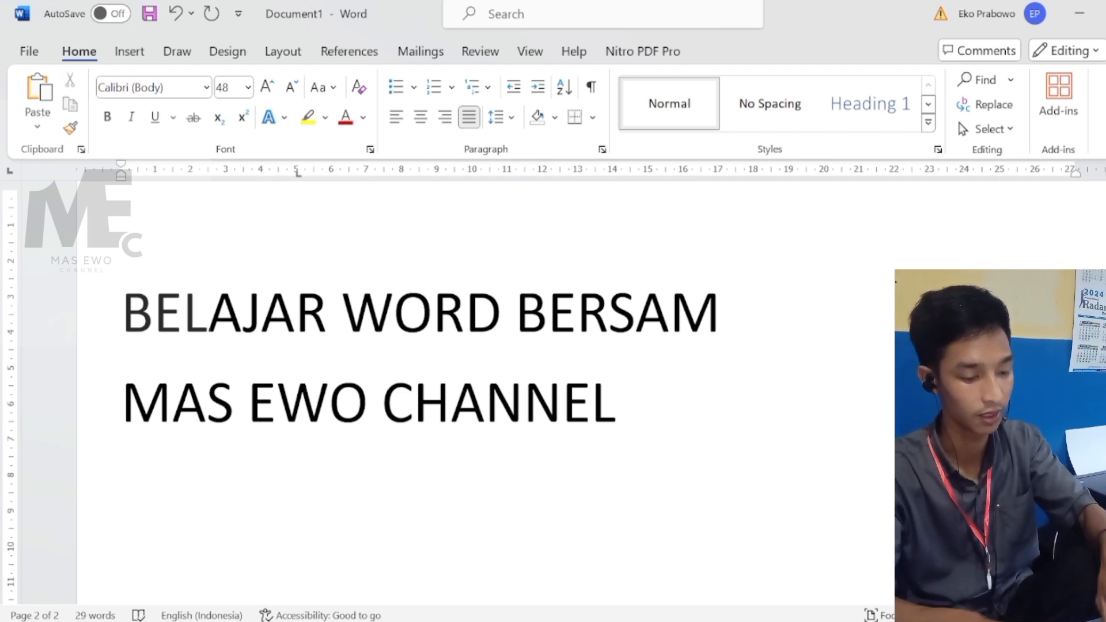
pyautogui.write('A')
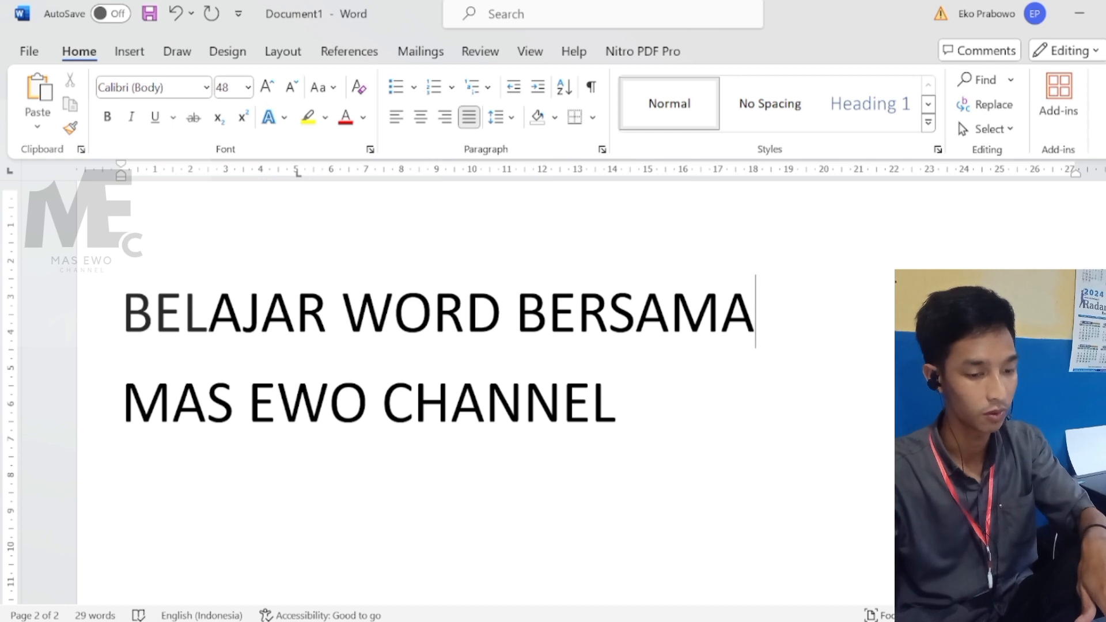
# - Select both title lines and reduce their font size in one-point increments to 30
pyautogui.moveTo(123, 311); pyautogui.dragTo(550, 416)
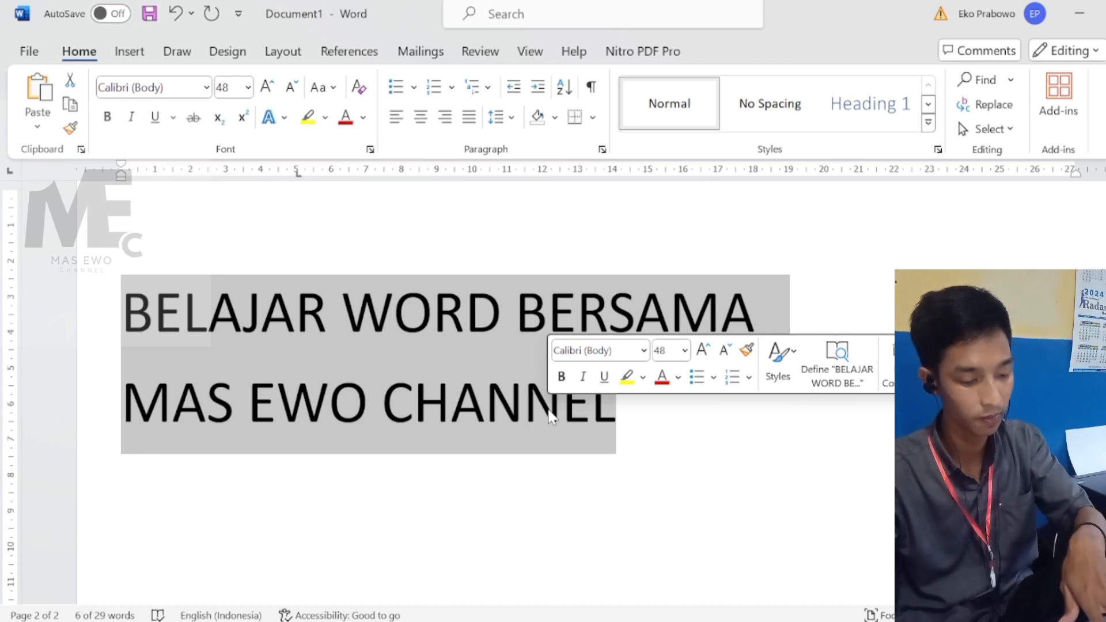
pyautogui.press('ctrl')
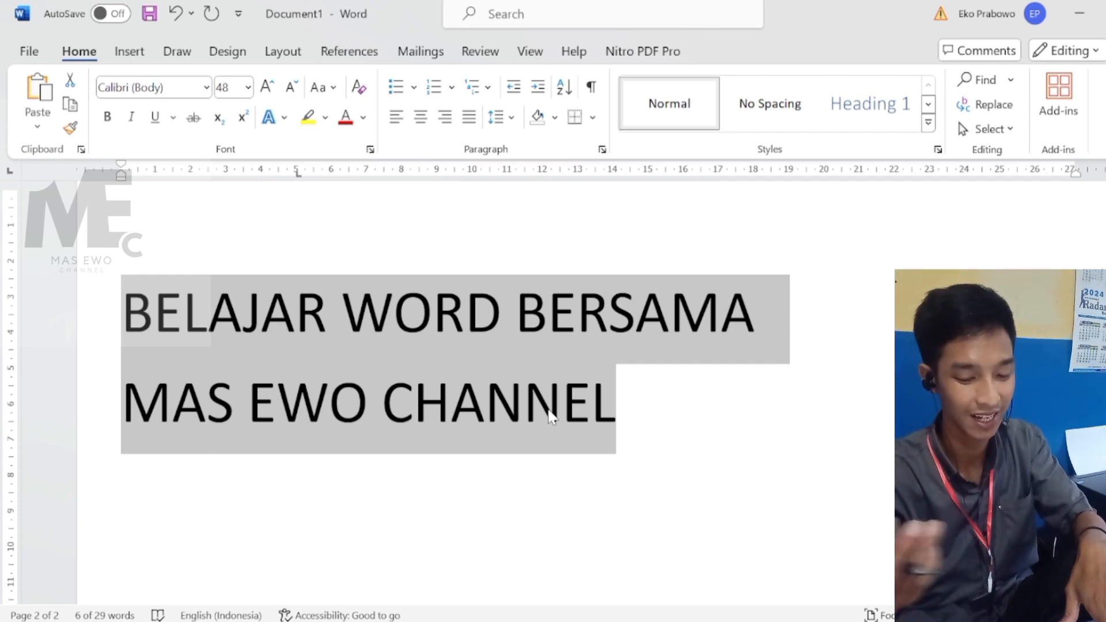
pyautogui.hotkey('ctrl', '[')
pyautogui.hotkey('ctrl', '[')
pyautogui.hotkey('ctrl', '[')
pyautogui.hotkey('ctrl', '[')
pyautogui.hotkey('ctrl', '[')
pyautogui.hotkey('ctrl', '[')
pyautogui.hotkey('ctrl', '[')
pyautogui.hotkey('ctrl', '[')
pyautogui.hotkey('ctrl', '[')
pyautogui.hotkey('ctrl', '[')
pyautogui.hotkey('ctrl', '[')
pyautogui.hotkey('ctrl', '[')
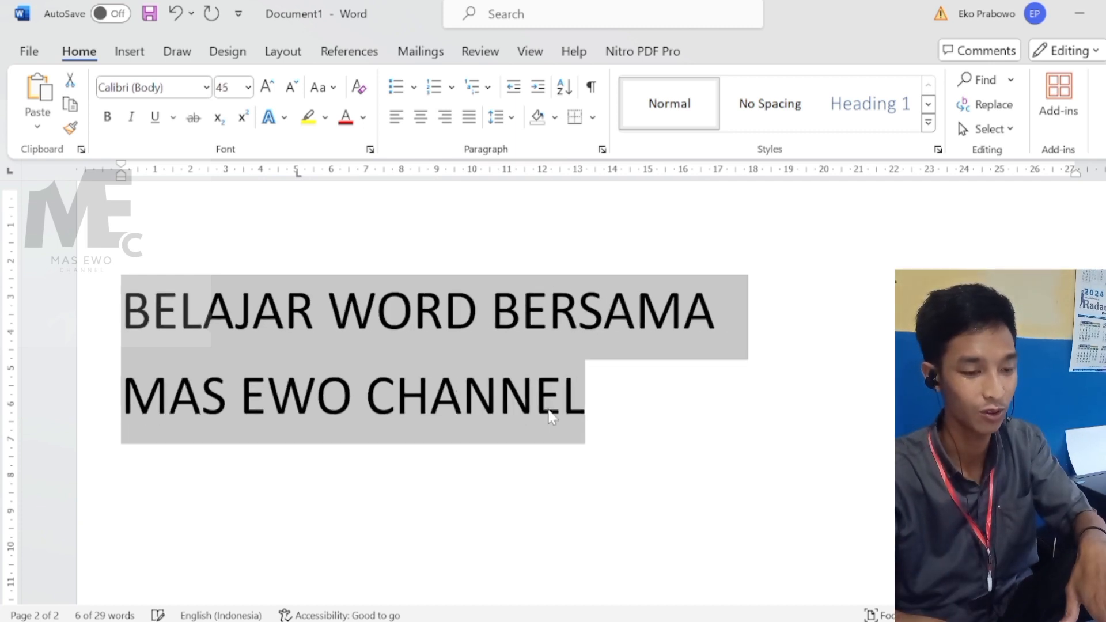
pyautogui.hotkey('ctrl', '[')
pyautogui.hotkey('ctrl', '[')
pyautogui.hotkey('ctrl', '[')
pyautogui.hotkey('ctrl', '[')
pyautogui.hotkey('ctrl', '[')
pyautogui.hotkey('ctrl', '[')
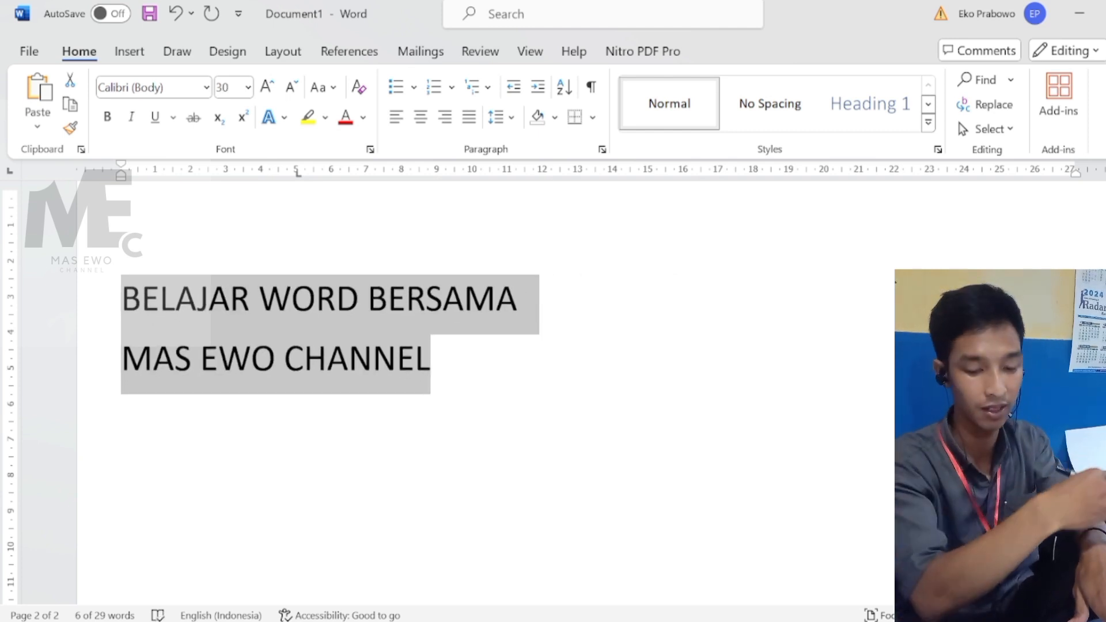
# - Enlarge the font size of both title lines in one-point increments to 43
pyautogui.hotkey('ctrl', ']')
pyautogui.hotkey('ctrl', ']')
pyautogui.hotkey('ctrl', ']')
pyautogui.hotkey('ctrl', ']')
pyautogui.hotkey('ctrl', ']')
pyautogui.hotkey('ctrl', ']')
pyautogui.hotkey('ctrl', ']')
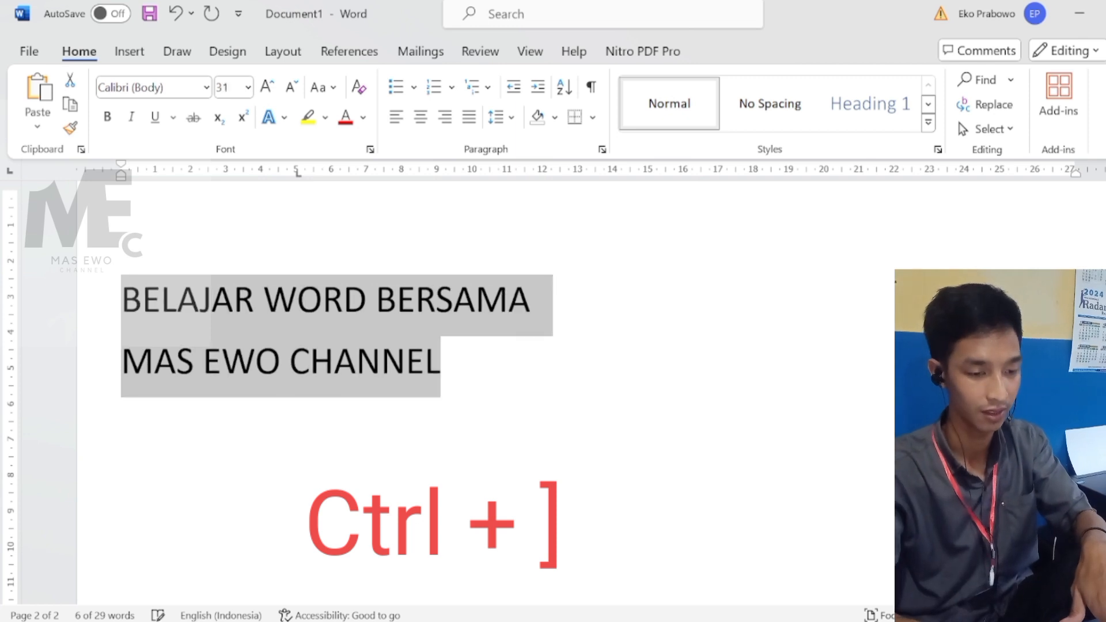
pyautogui.hotkey('ctrl', ']')
pyautogui.hotkey('ctrl', ']')
pyautogui.hotkey('ctrl', ']')
pyautogui.hotkey('ctrl', ']')
pyautogui.hotkey('ctrl', ']')
pyautogui.hotkey('ctrl', ']')
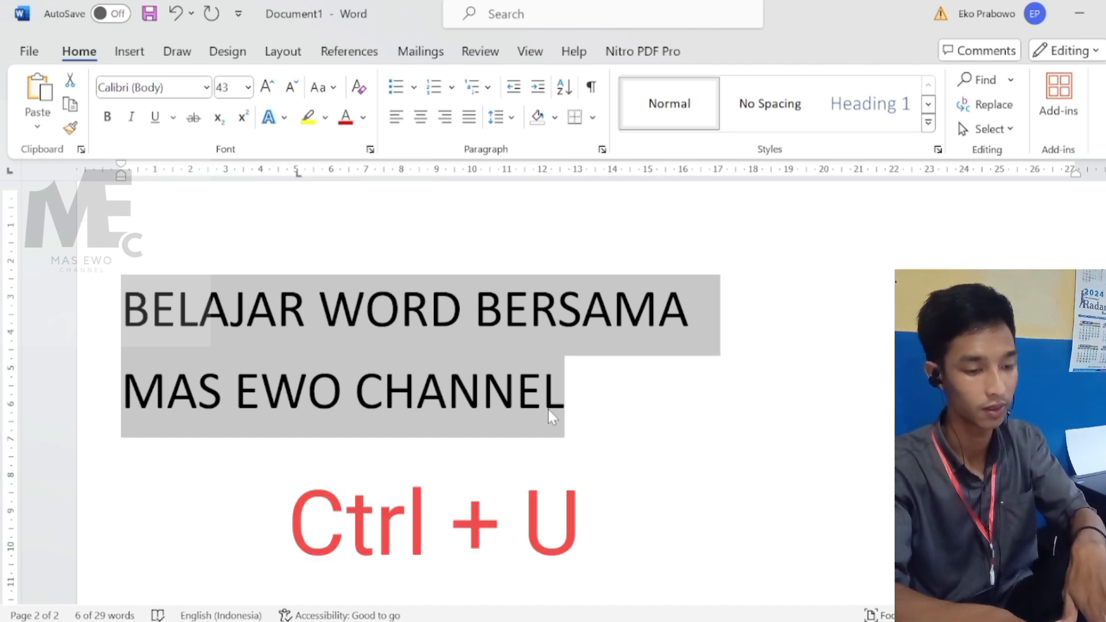
# - Toggle underlining on the two selected title lines, ending with it off
pyautogui.hotkey('ctrl', 'u')
pyautogui.hotkey('ctrl', 'u')
pyautogui.hotkey('ctrl', 'u')
pyautogui.hotkey('ctrl', 'u')
pyautogui.hotkey('ctrl', 'u')
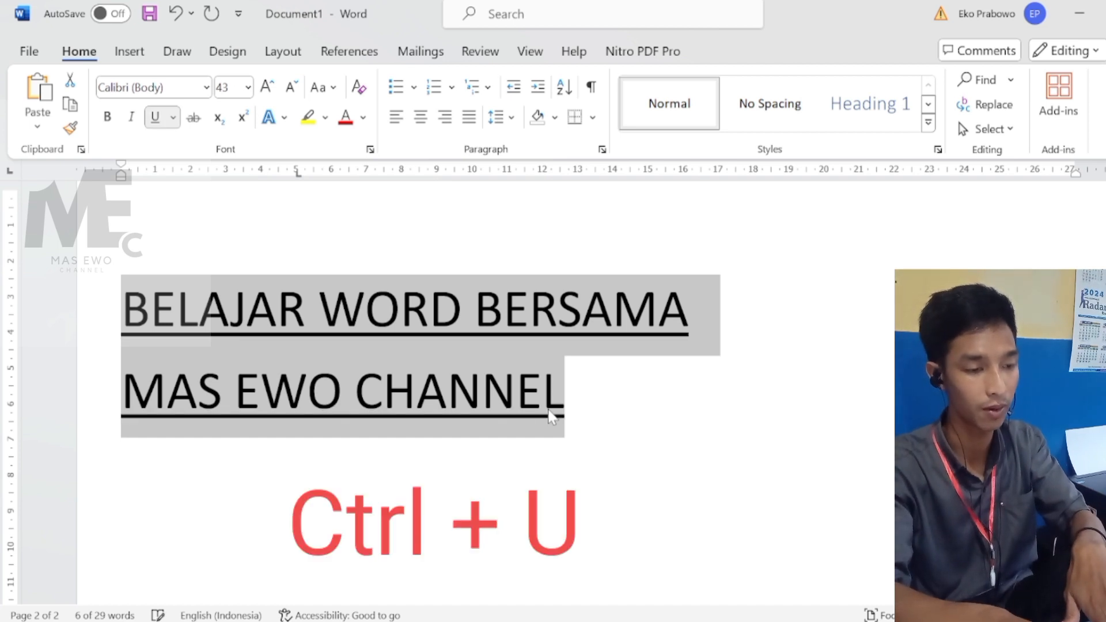
pyautogui.hotkey('ctrl', 'u')
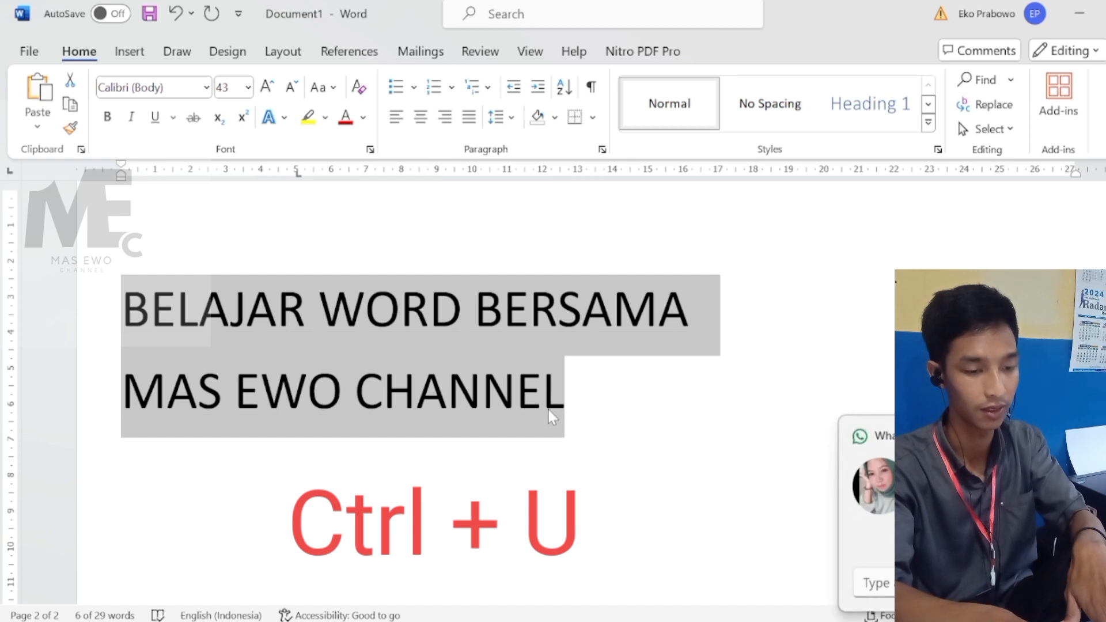
pyautogui.hotkey('ctrl', 'u')
pyautogui.hotkey('ctrl', 'u')
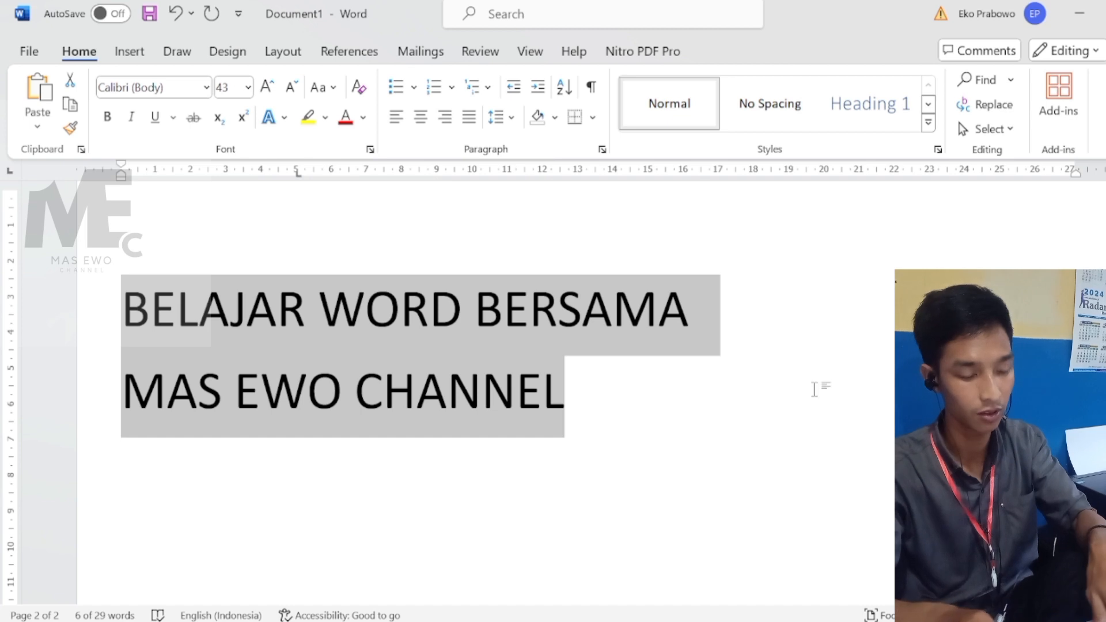
# - Cut the two title lines from the second page
pyautogui.hotkey('ctrl', 'x')
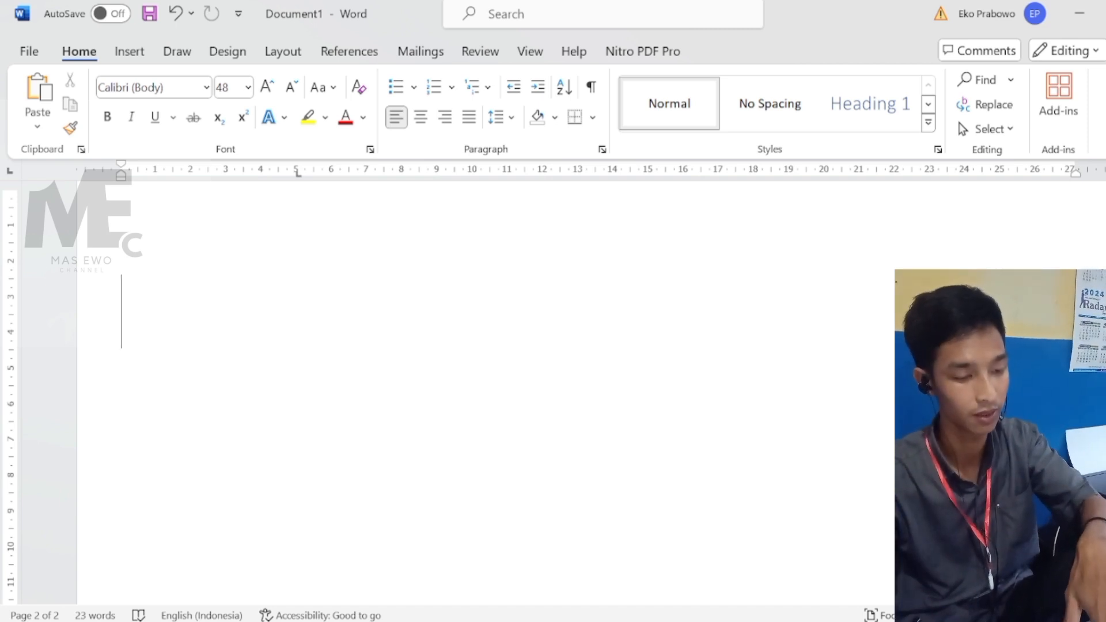
# - Paste the cut title lines back onto the second page and copy both of them
pyautogui.hotkey('ctrl', 'v')
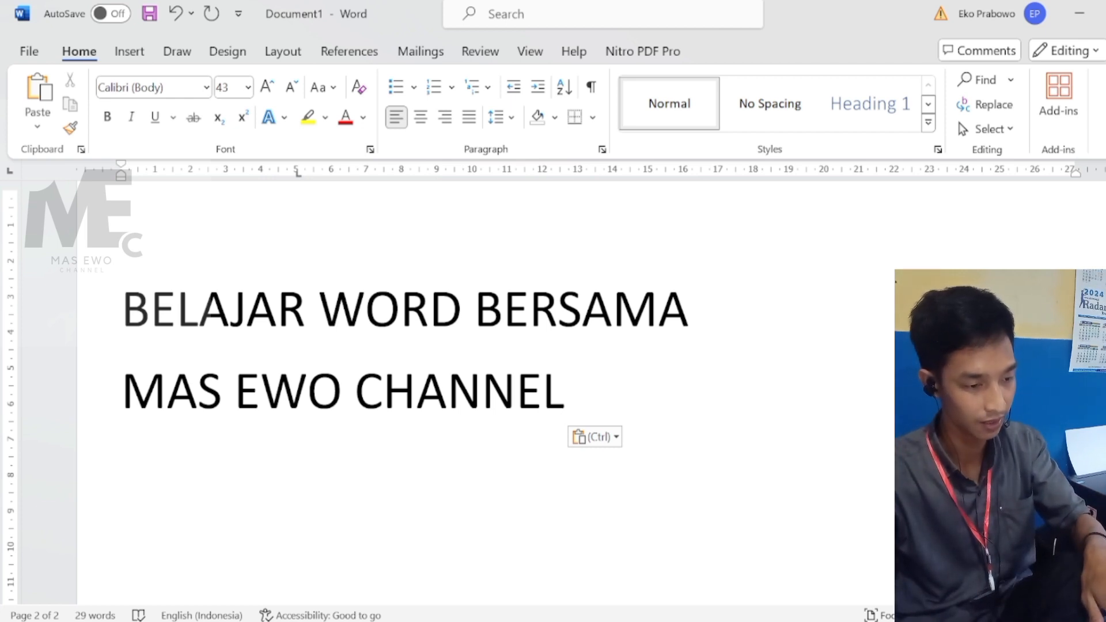
pyautogui.moveTo(122, 308); pyautogui.dragTo(587, 398)
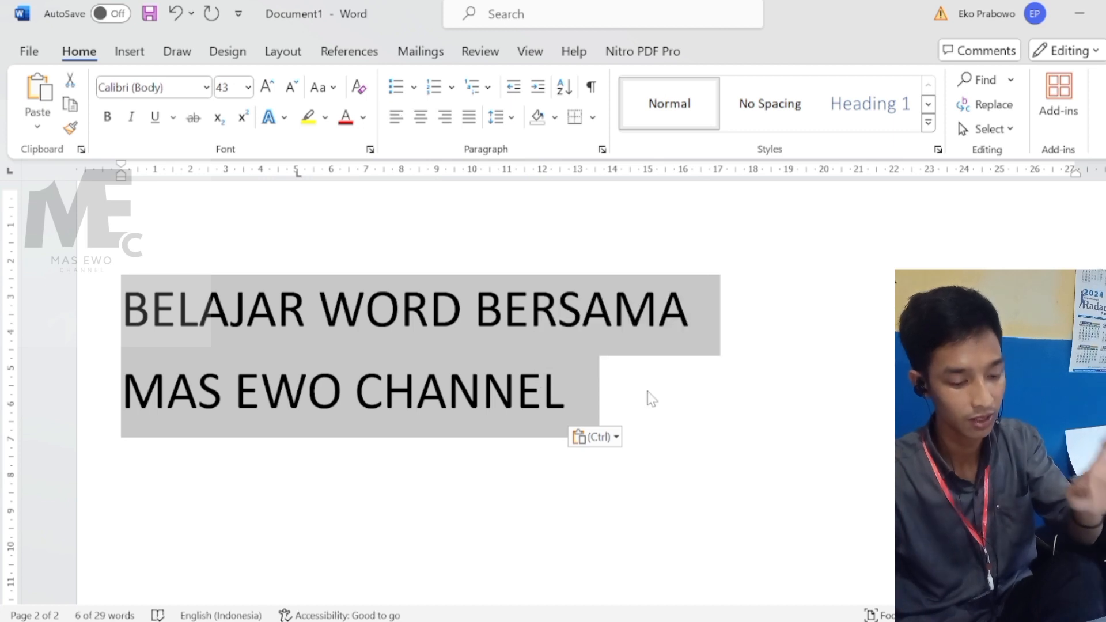
pyautogui.hotkey('ctrl', 'c')
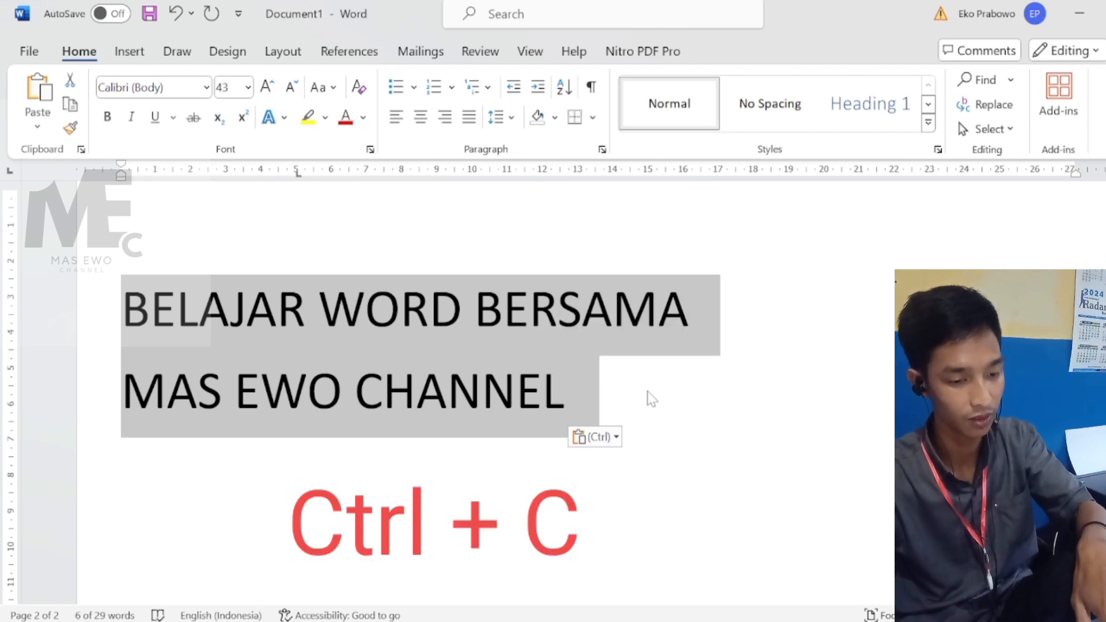
pyautogui.hotkey('ctrl', 'c')
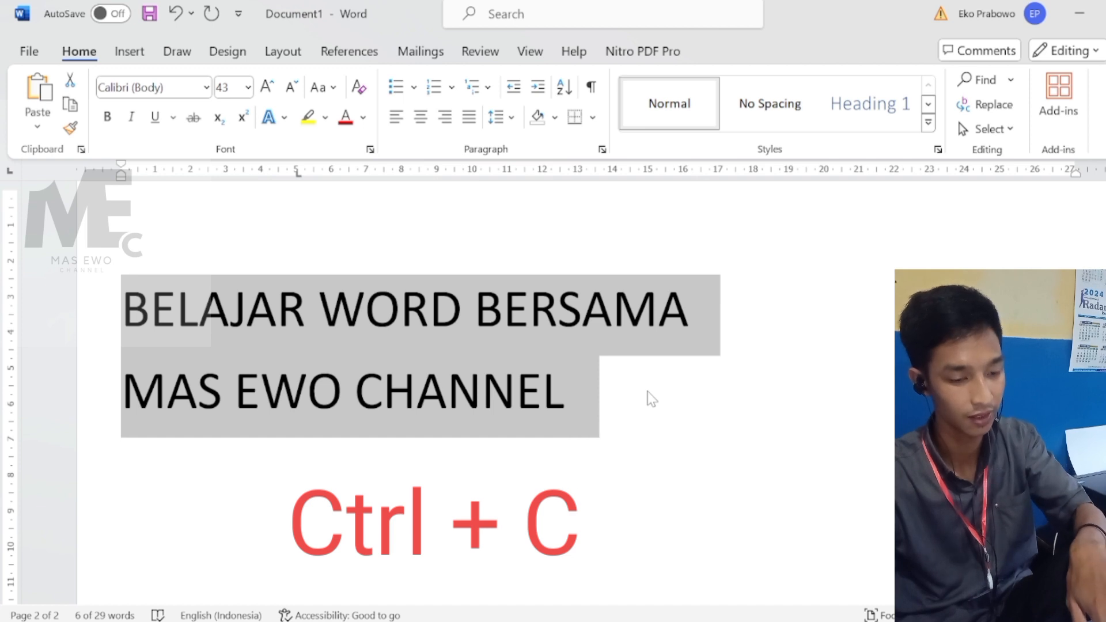
# - Paste a copy of the two title lines below the originals with source formatting kept, and delete that copy again
pyautogui.click(506, 476)
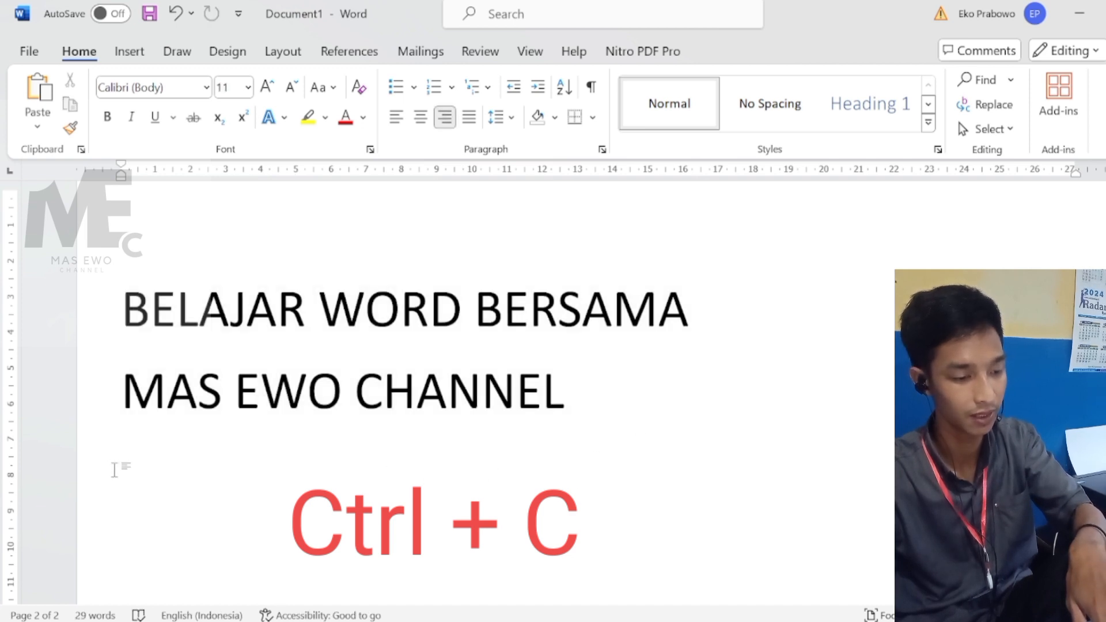
pyautogui.hotkey('ctrl', 'l')
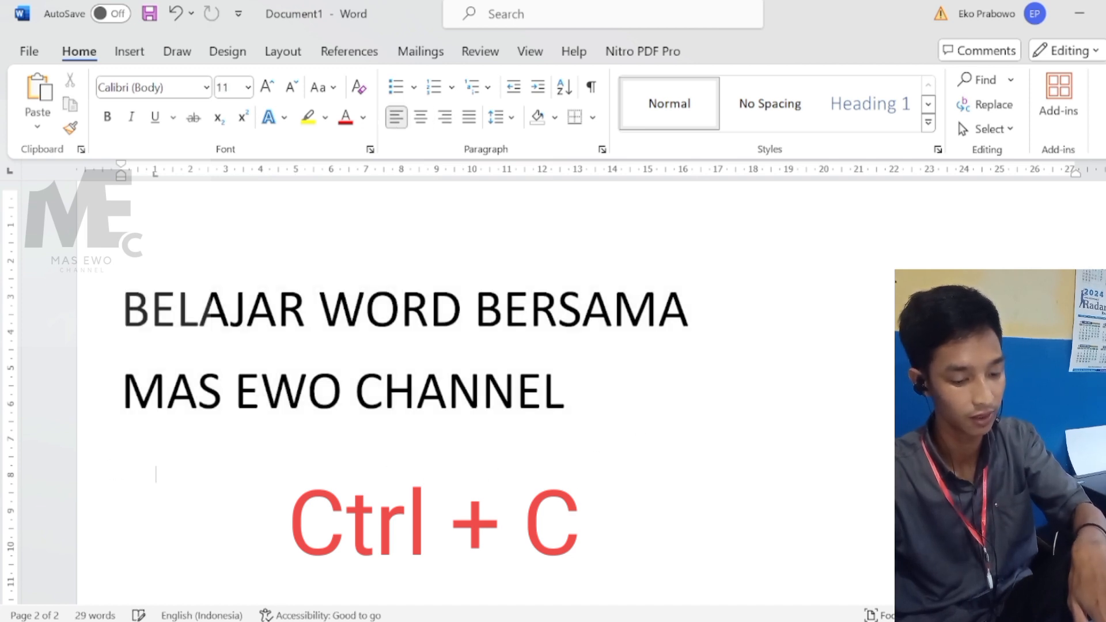
pyautogui.hotkey('ctrl', 'v')
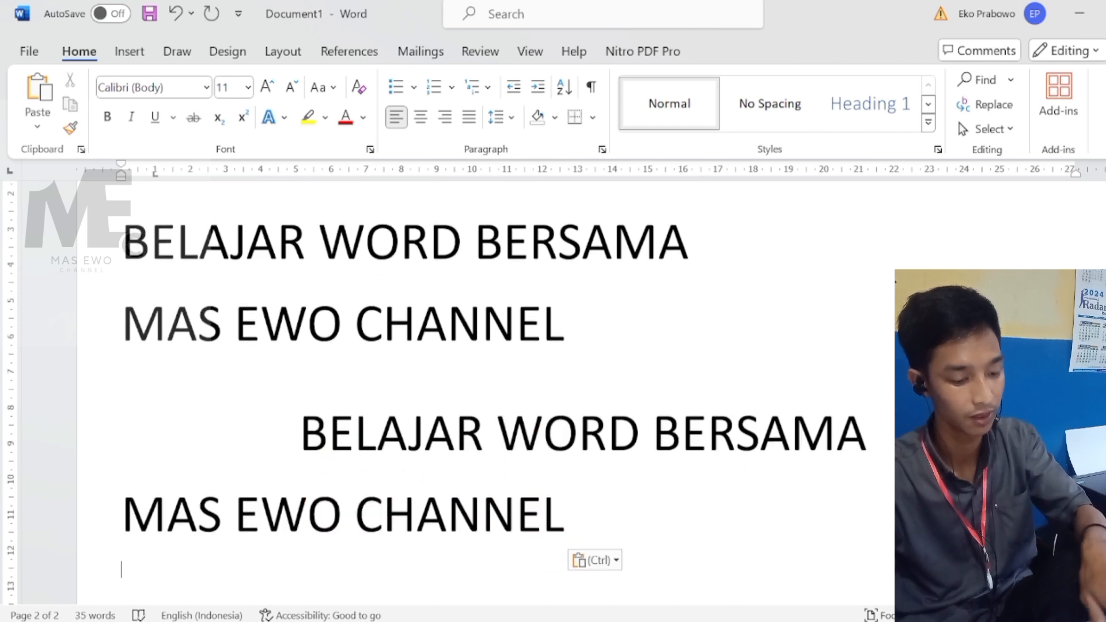
pyautogui.press('ctrl')
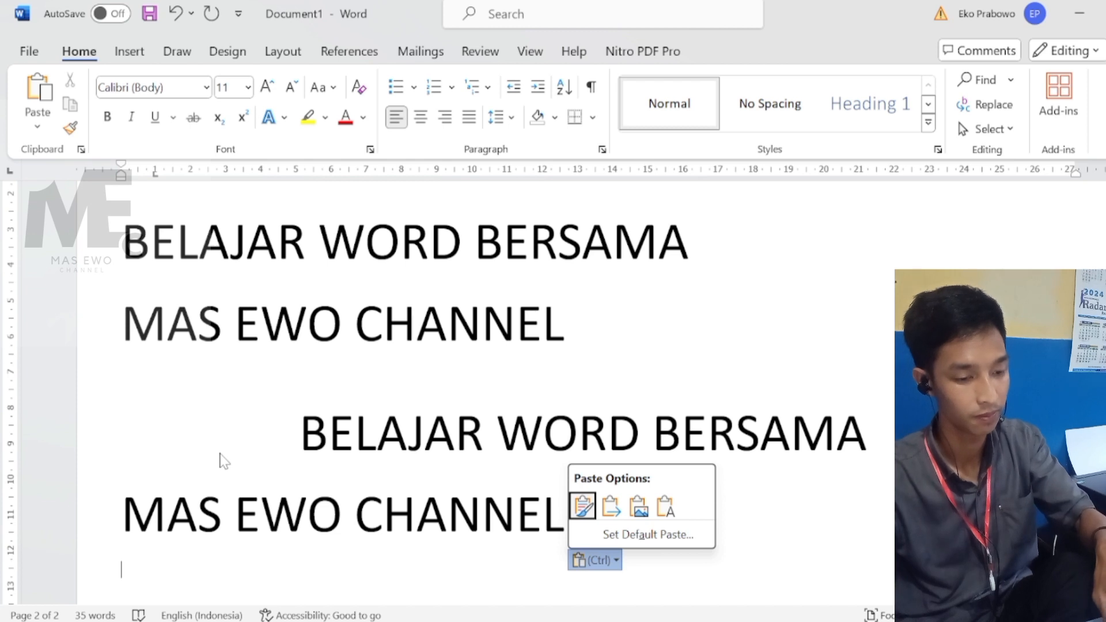
pyautogui.click(583, 506)
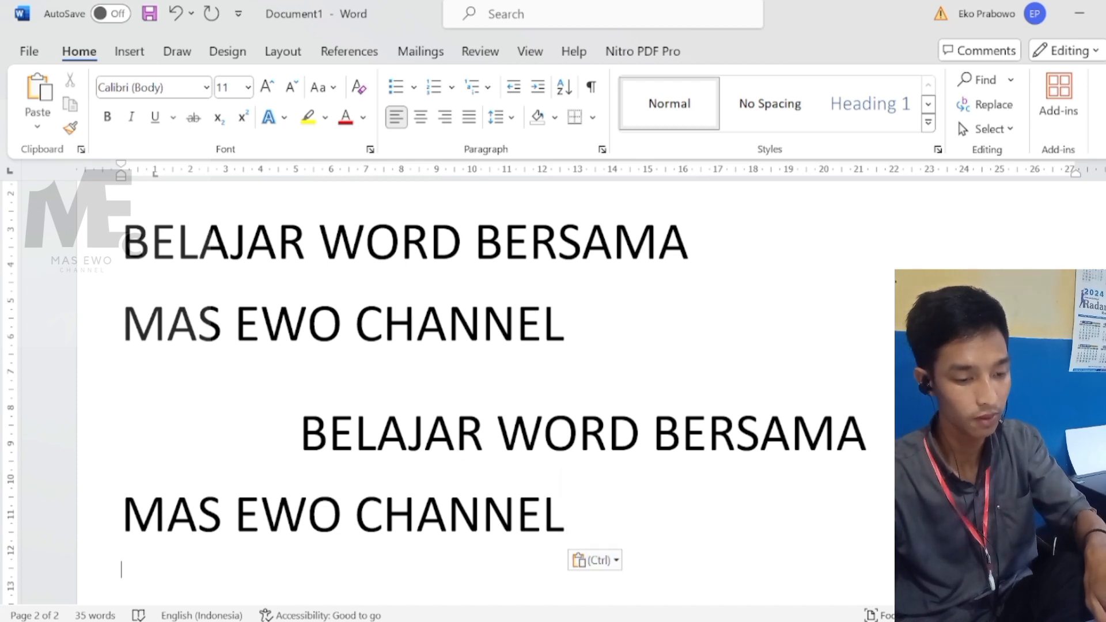
pyautogui.moveTo(564, 513); pyautogui.dragTo(151, 432)
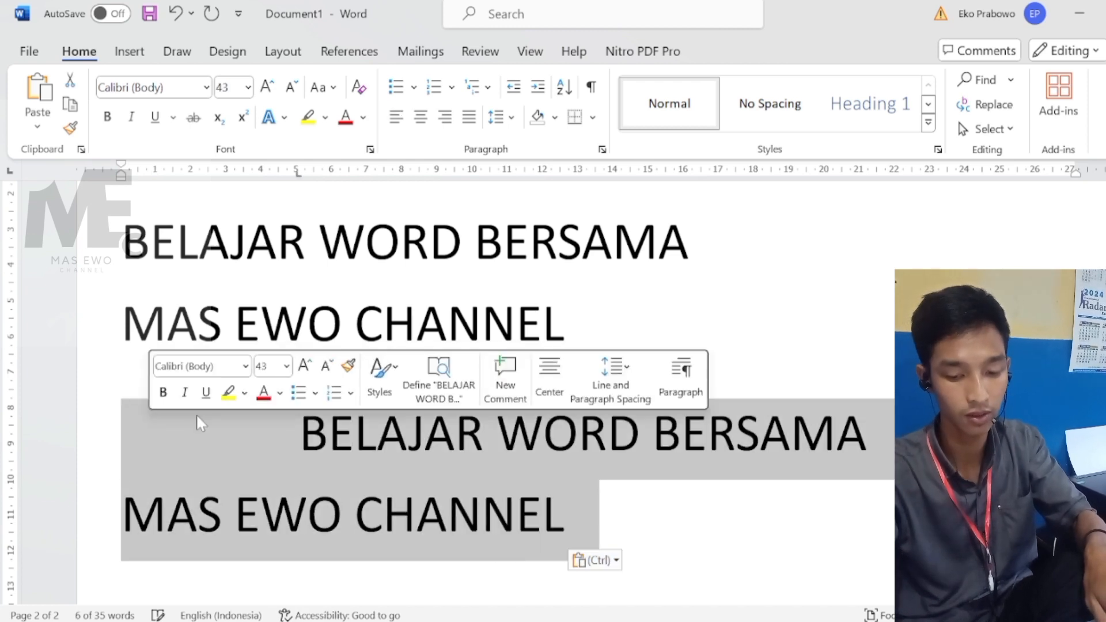
pyautogui.press('BackSpace')
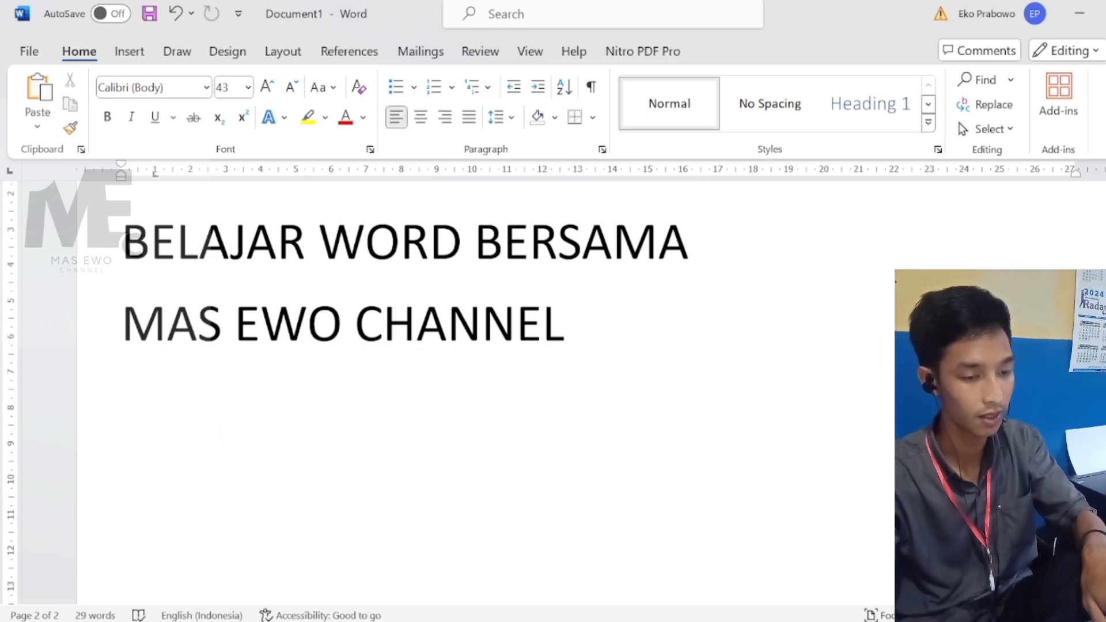
# - Delete the two original title lines and paste the copied title lower on the page
pyautogui.moveTo(122, 242); pyautogui.dragTo(564, 319)
pyautogui.press('BackSpace')
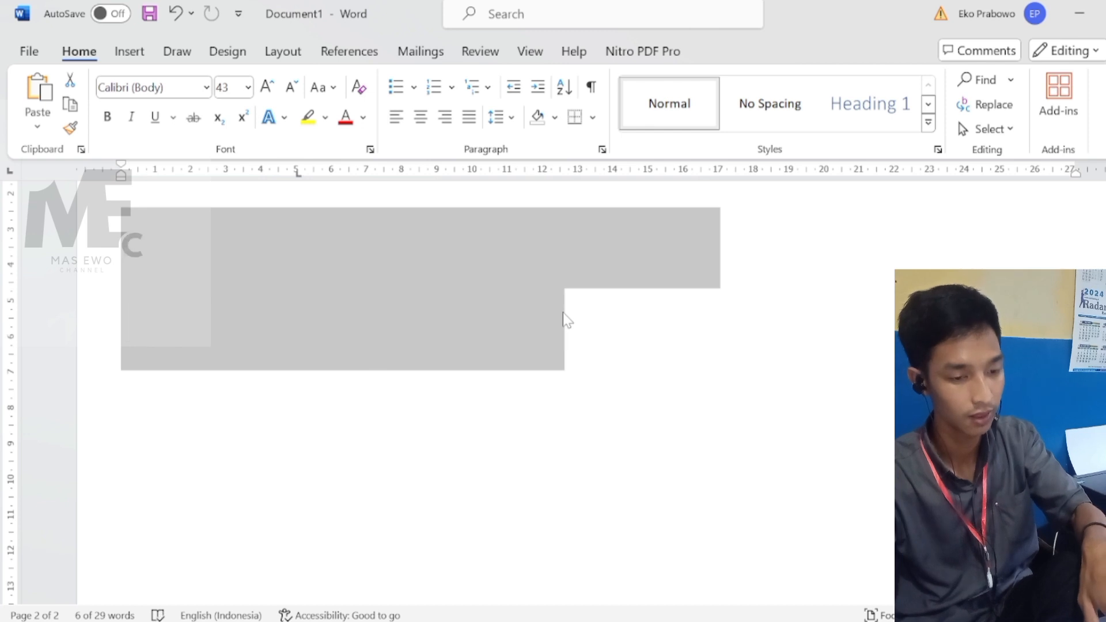
pyautogui.doubleClick(146, 362)
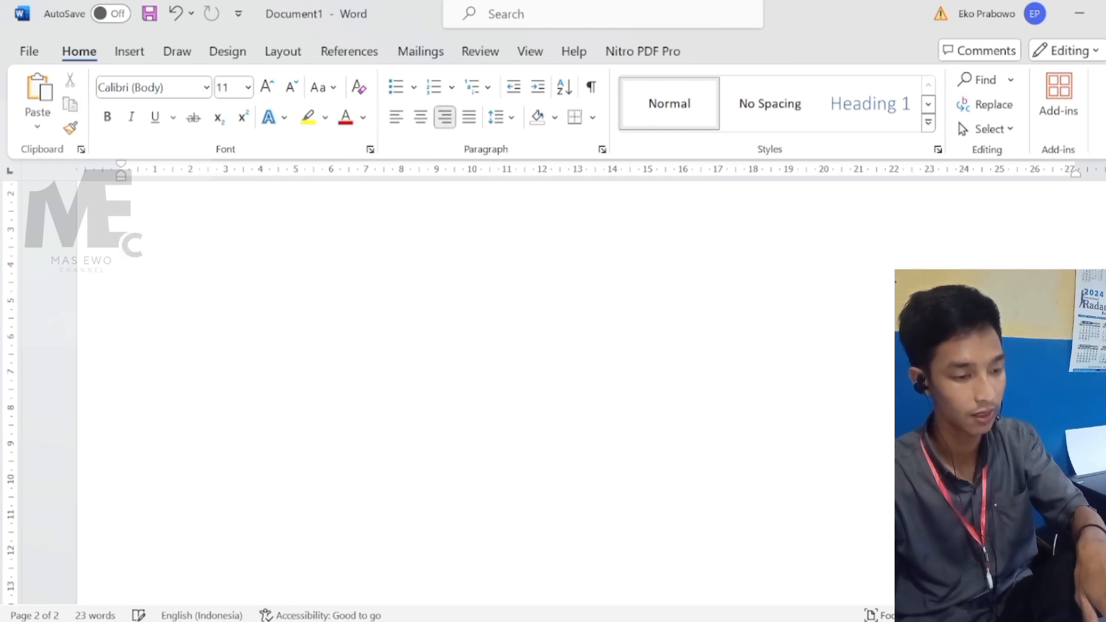
pyautogui.hotkey('ctrl', 'v')
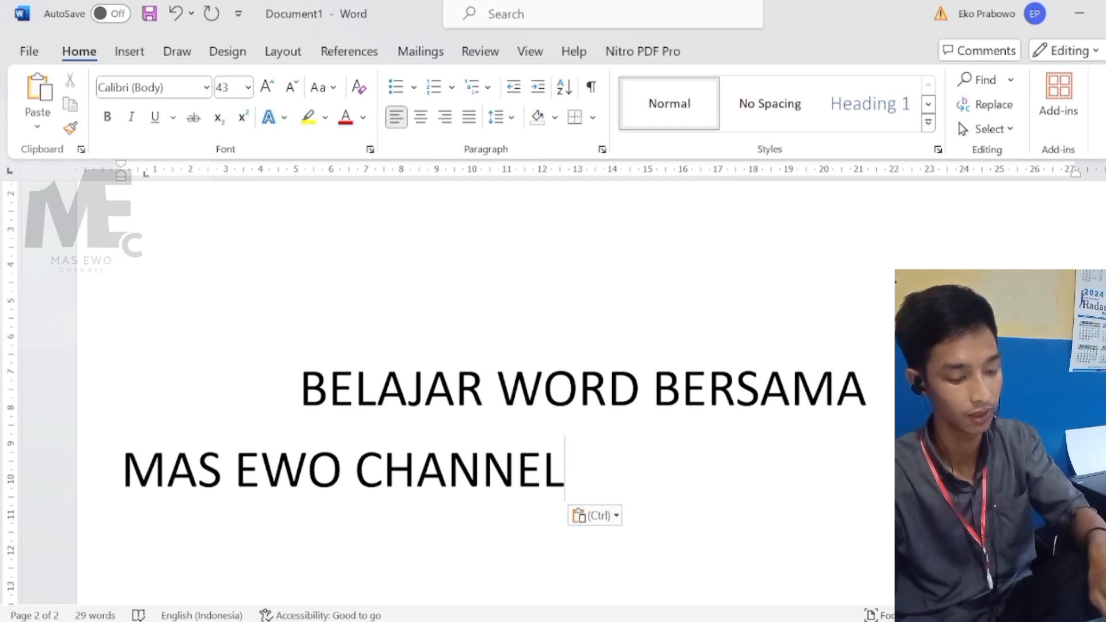
# - Step through undo and redo on the recent paste and deletion, ending with the two original title lines restored
pyautogui.hotkey('ctrl', 'z')
pyautogui.hotkey('ctrl', 'z')
pyautogui.hotkey('ctrl', 'z')
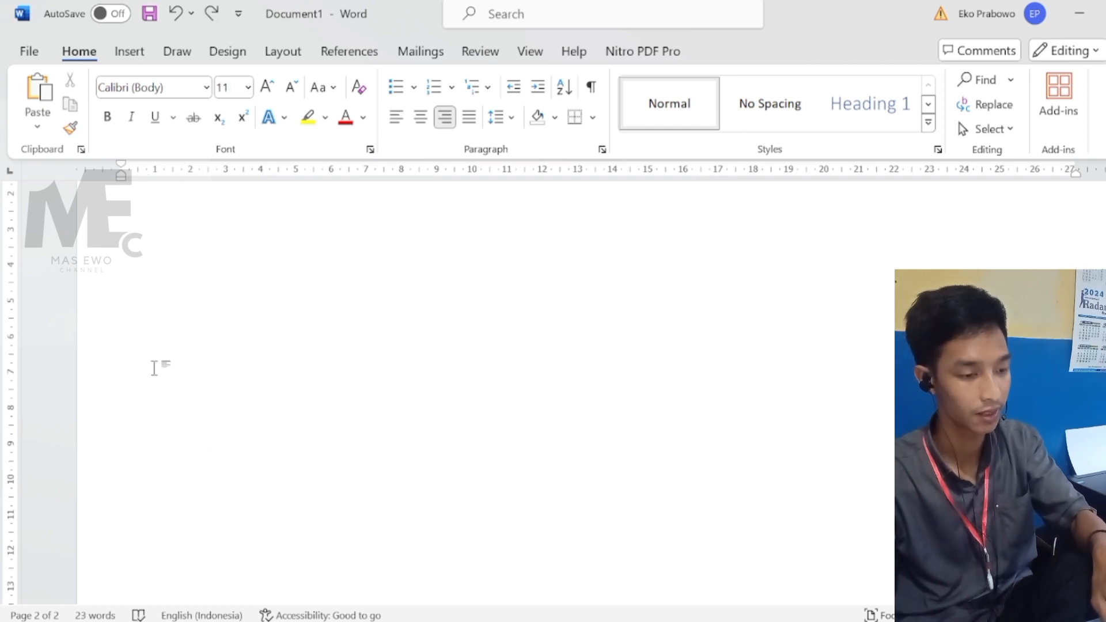
pyautogui.hotkey('ctrl', 'y')
pyautogui.hotkey('ctrl', 'y')
pyautogui.hotkey('ctrl', 'y')
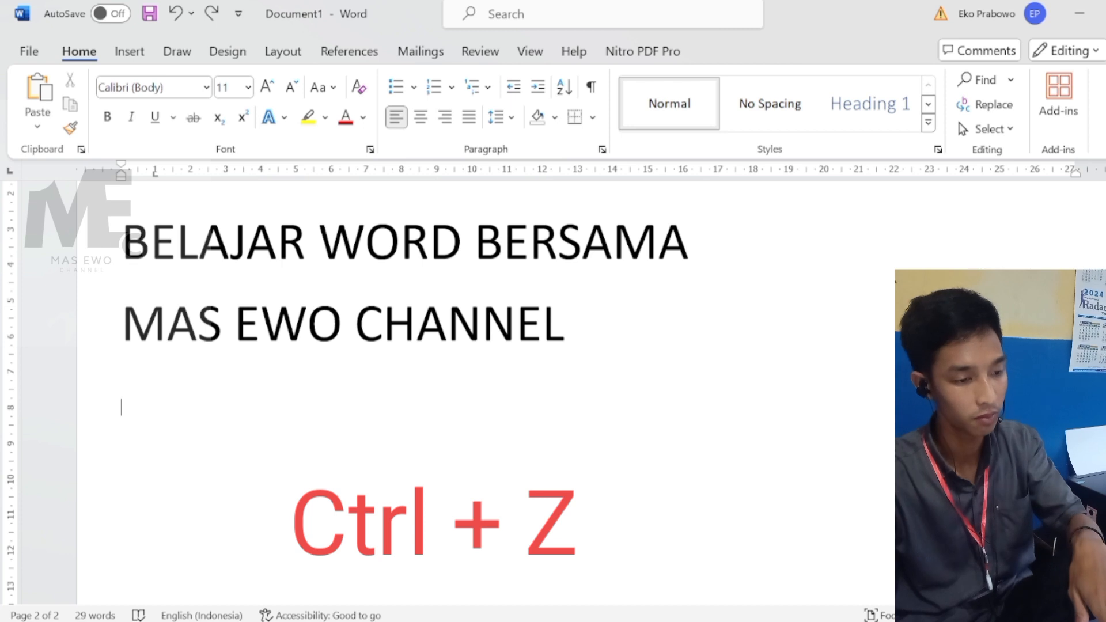
pyautogui.hotkey('ctrl', 'z')
# - Select and remove the two title lines, and enter the sample text JFHDKSD on the blank page
pyautogui.moveTo(123, 242); pyautogui.dragTo(463, 328)
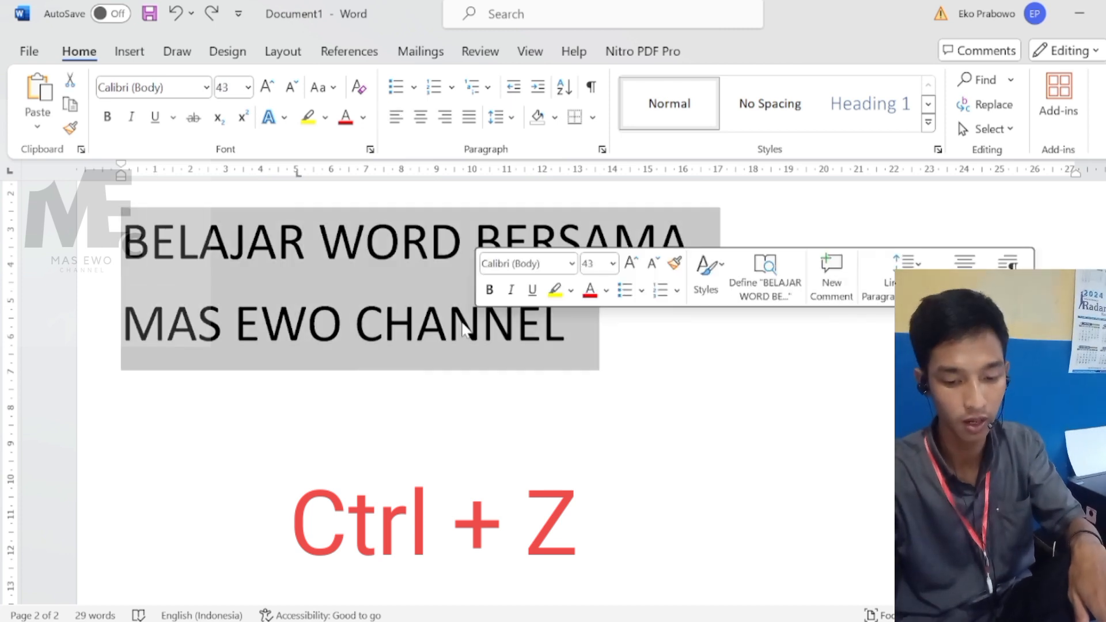
pyautogui.hotkey('ctrl', 'z')
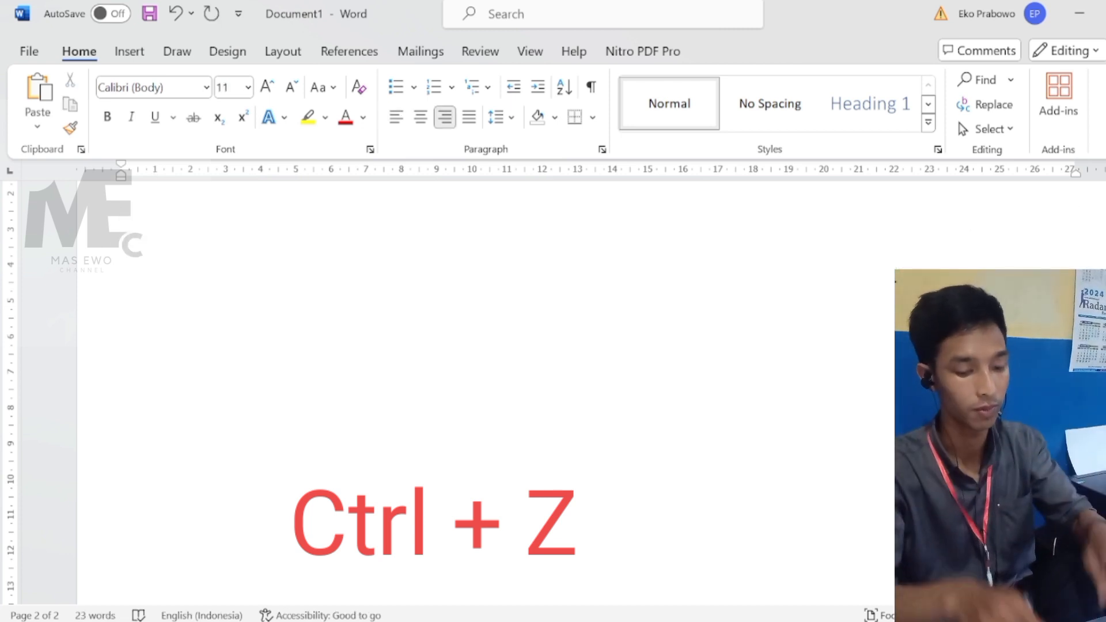
pyautogui.write('JFHDKSD')
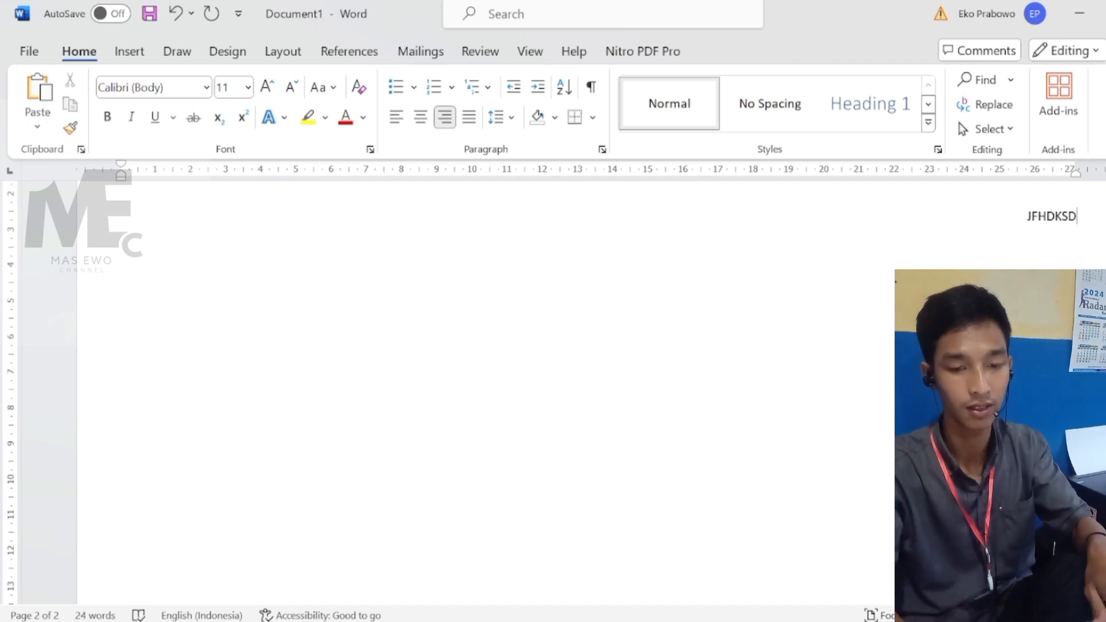
# - Erase the sample text JFHDKSD character by character
pyautogui.press('BackSpace')
pyautogui.press('BackSpace')
pyautogui.press('BackSpace')
pyautogui.press('BackSpace')
pyautogui.press('BackSpace')
pyautogui.press('BackSpace')
pyautogui.press('BackSpace')
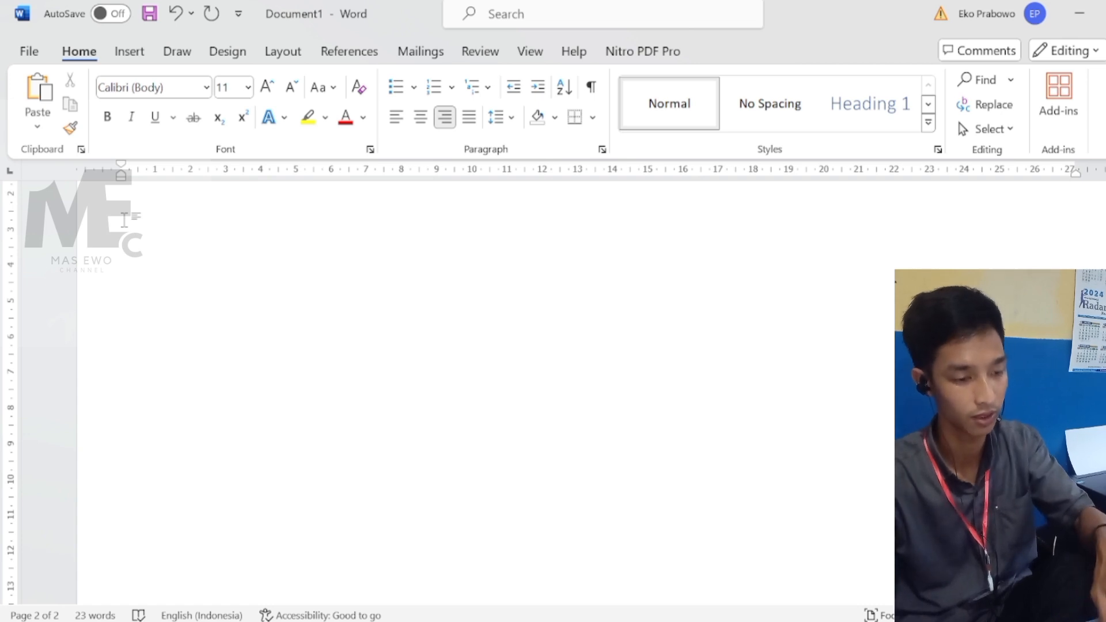
# - Bring back the sample text, and undo the edits until the two title lines are restored
pyautogui.write('JFHDKSD')
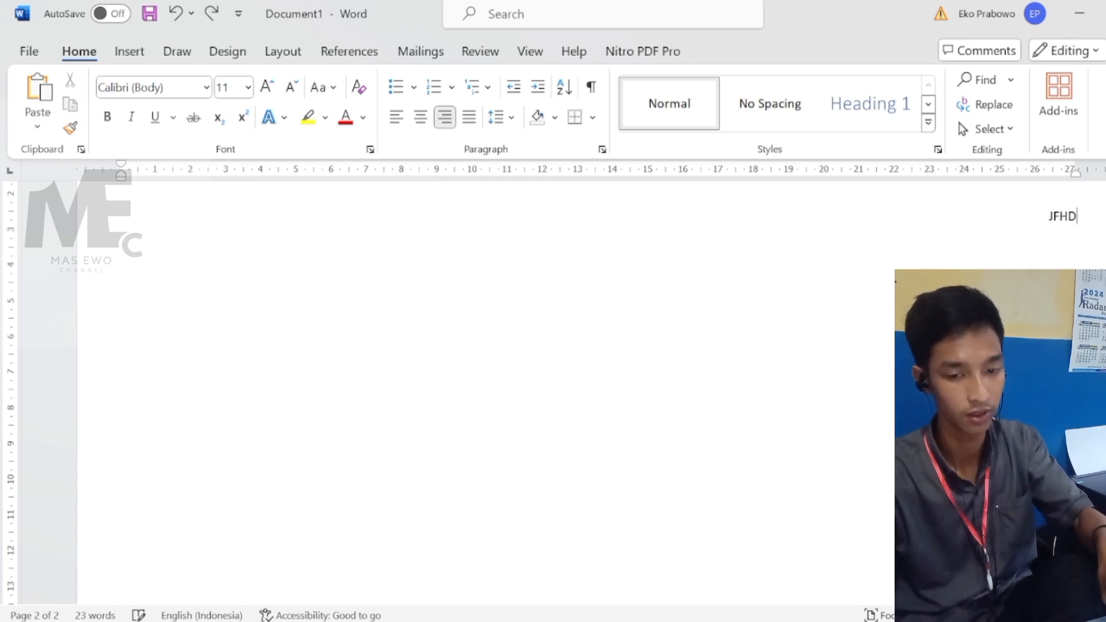
pyautogui.hotkey('ctrl', 'z')
pyautogui.hotkey('ctrl', 'z')
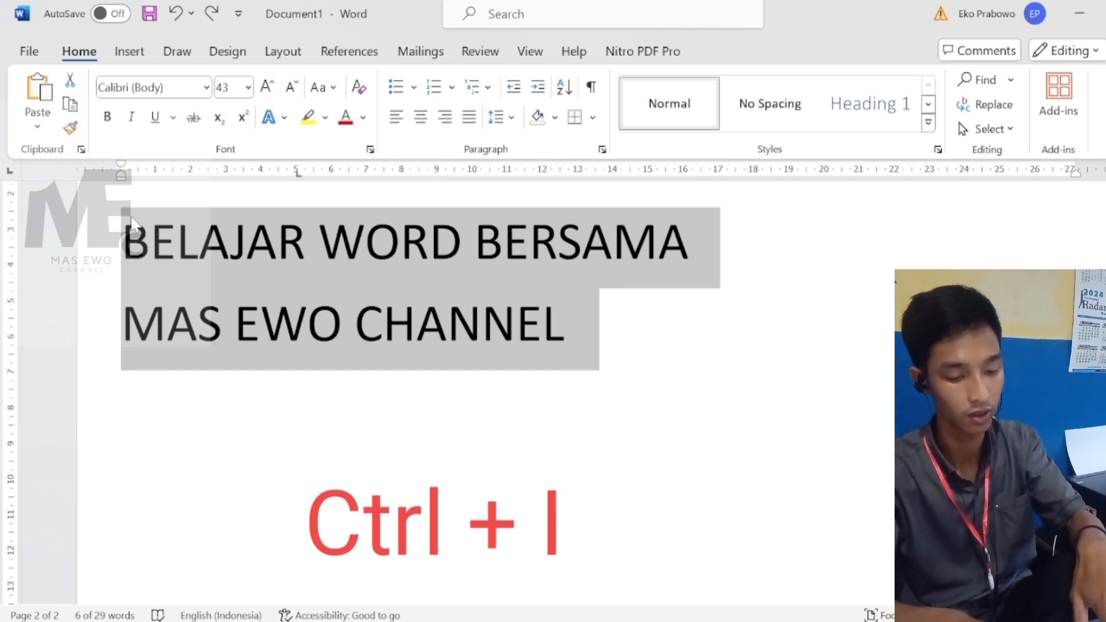
# - Toggle italics on the two selected title lines several times, ending with it off
pyautogui.hotkey('ctrl', 'i')
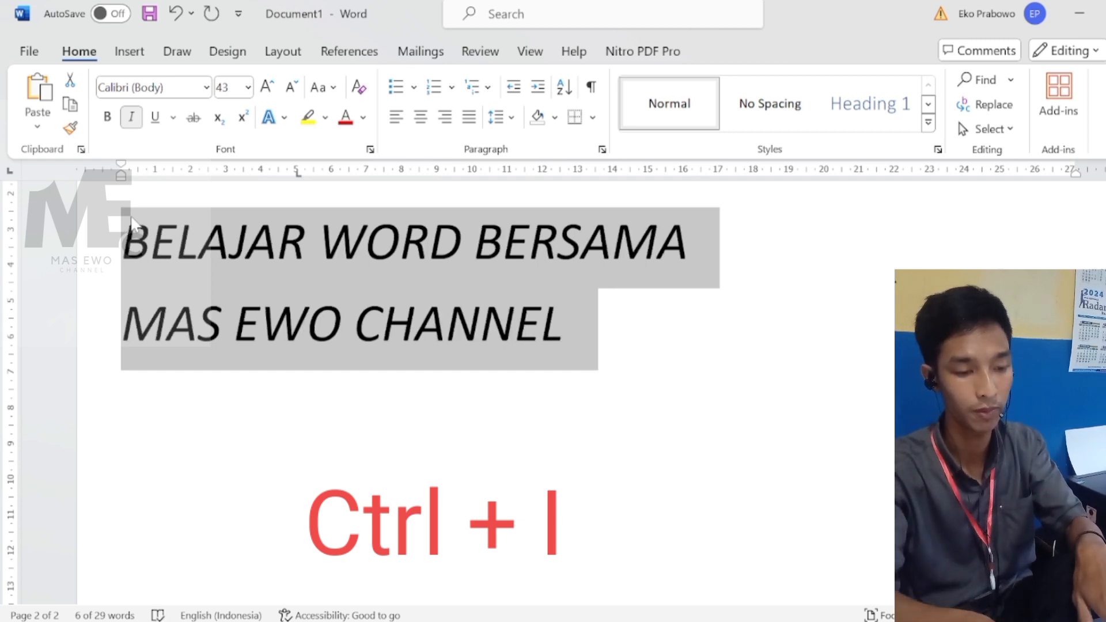
pyautogui.hotkey('ctrl', 'i')
pyautogui.hotkey('ctrl', 'i')
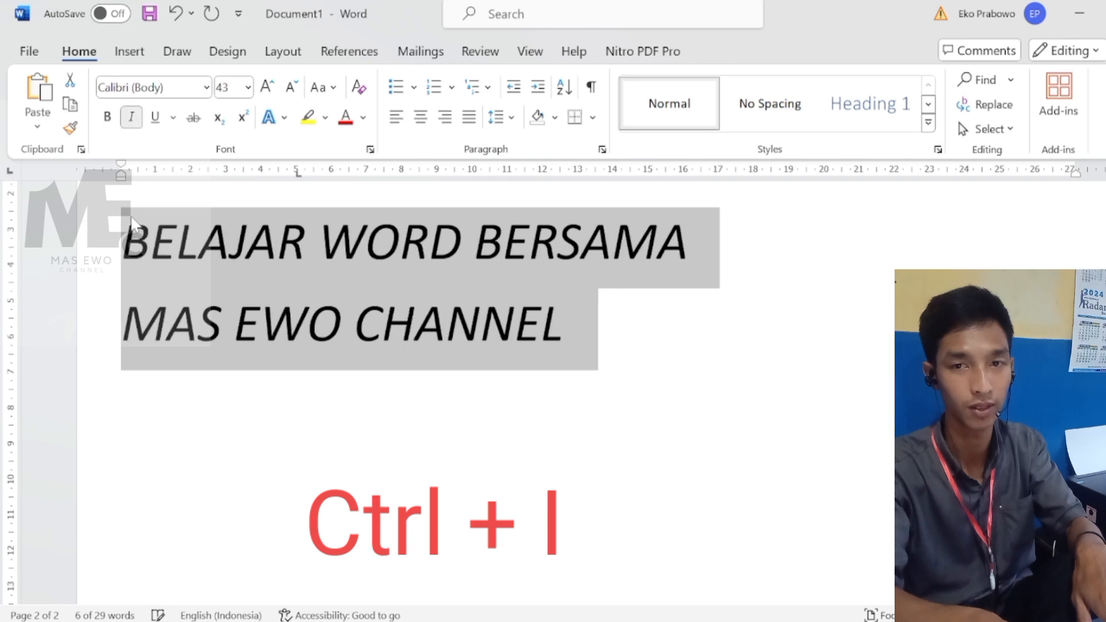
pyautogui.hotkey('ctrl', 'i')
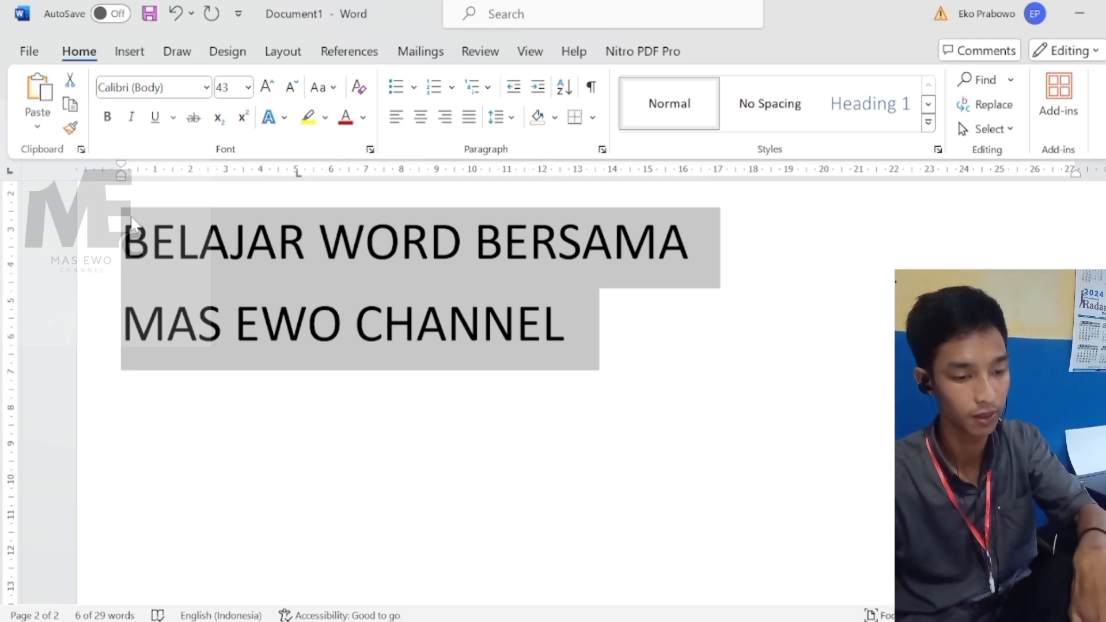
# - Search the document for EWO, clear the search and close the search pane
pyautogui.hotkey('ctrl', 'f')
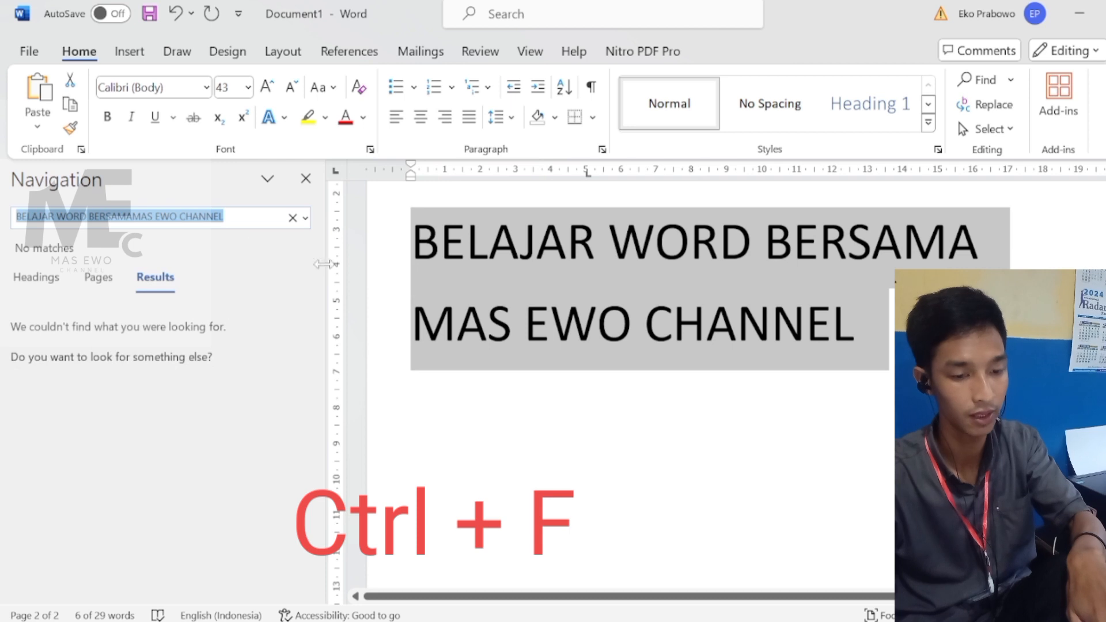
pyautogui.moveTo(225, 216); pyautogui.dragTo(13, 218)
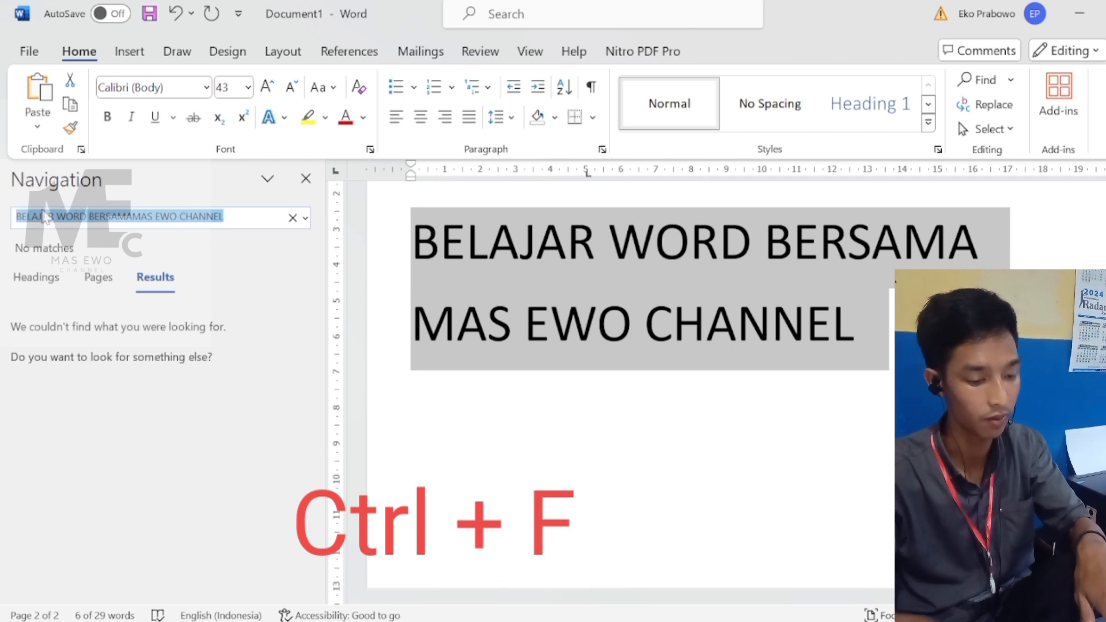
pyautogui.write('EWO')
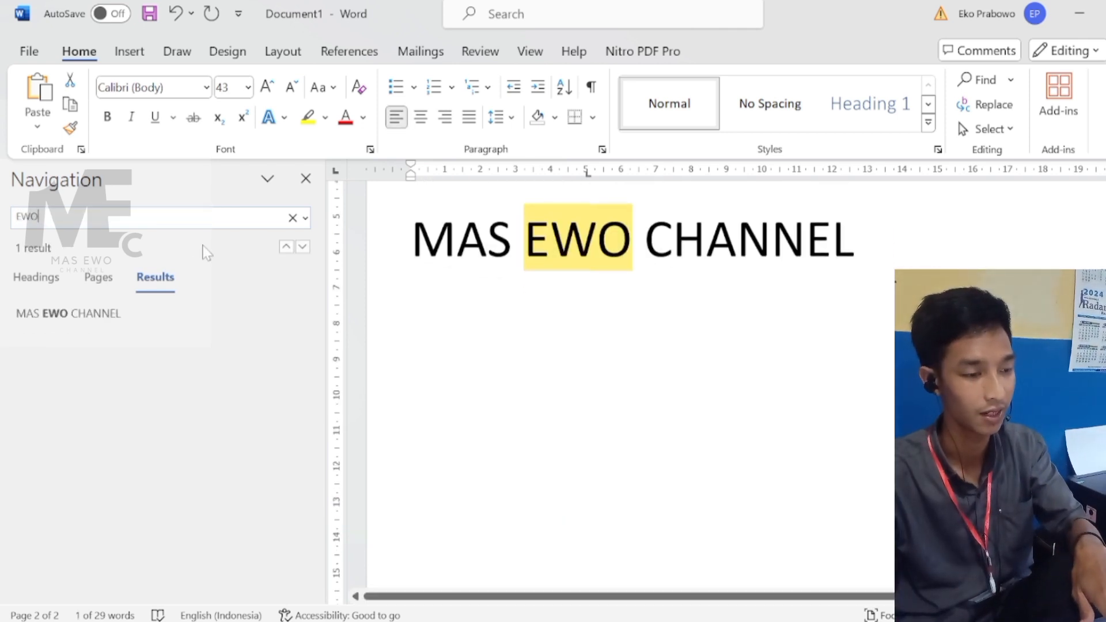
pyautogui.press('BackSpace')
pyautogui.press('BackSpace')
pyautogui.press('BackSpace')
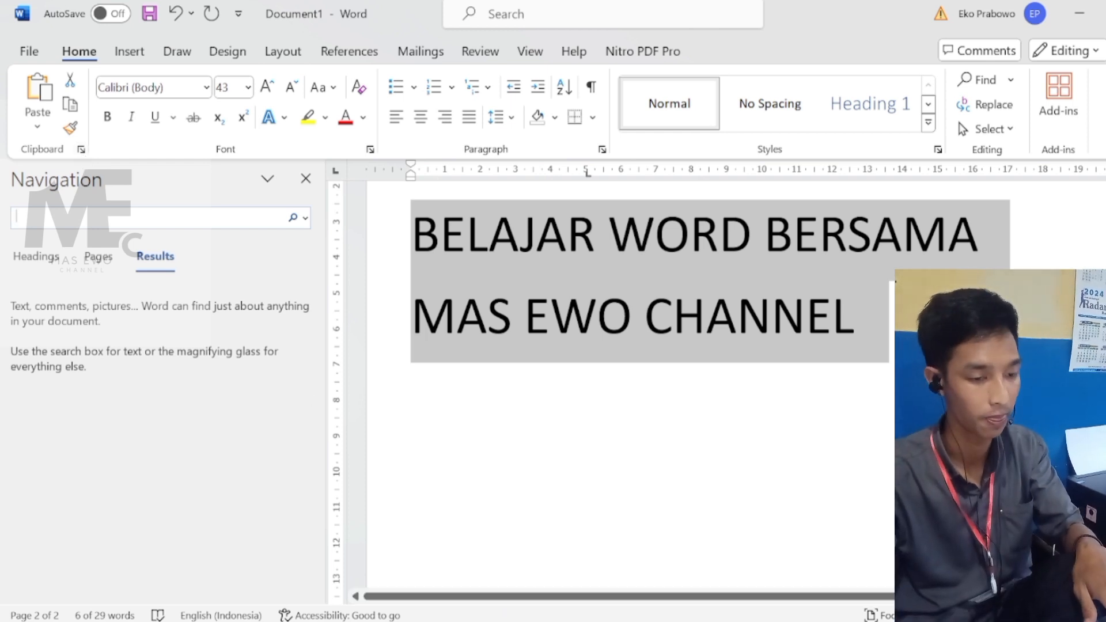
pyautogui.click(302, 178)
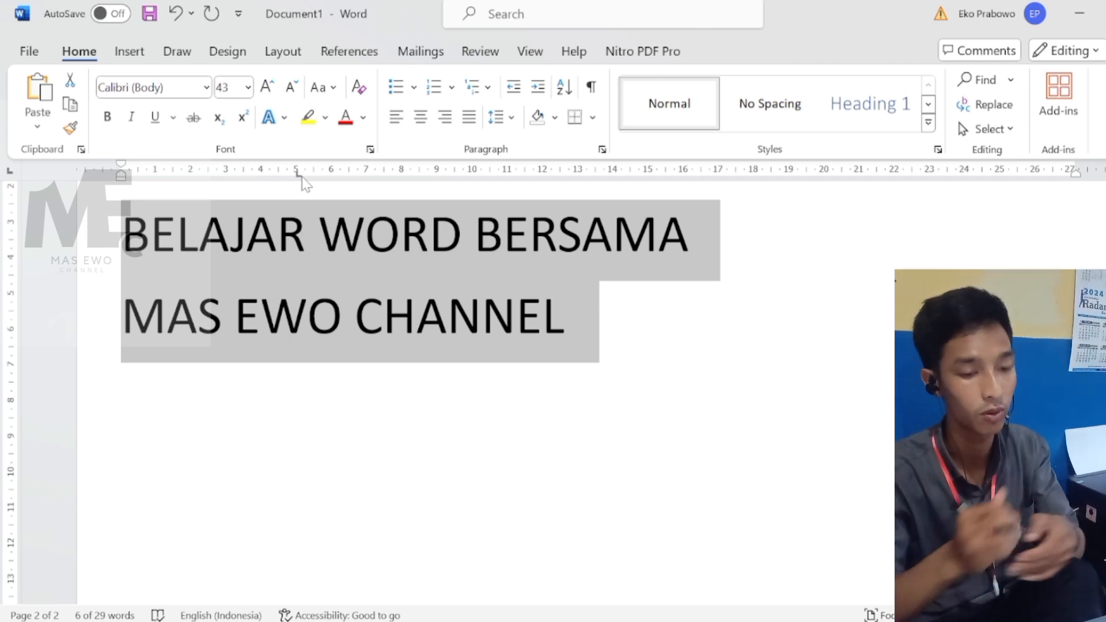
# - Add the text 2023 on two separate lines below the title
pyautogui.click(573, 323)
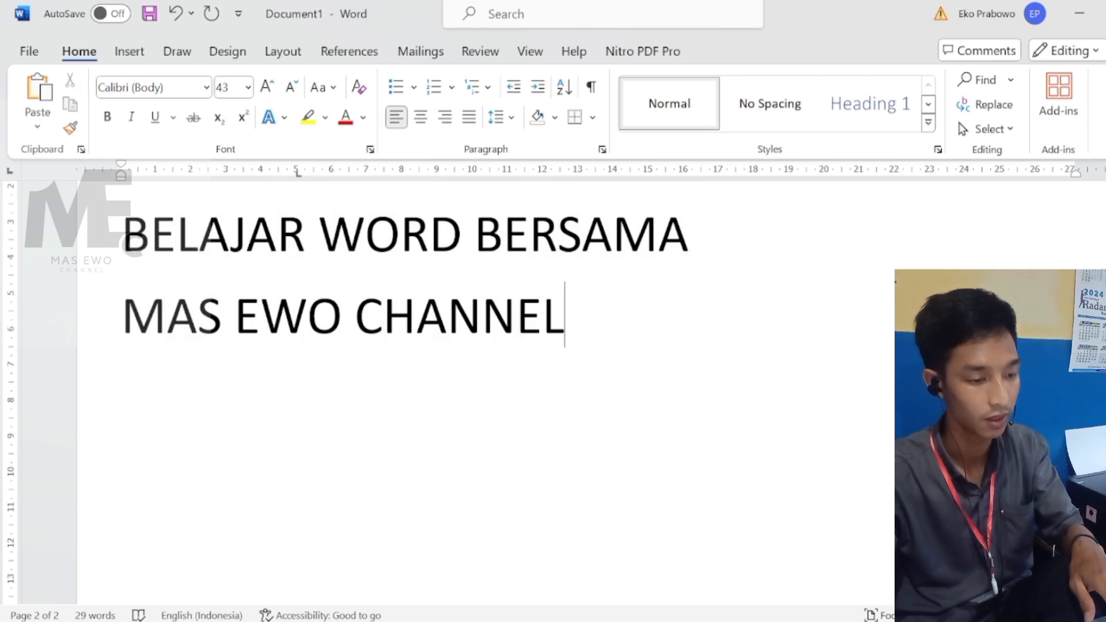
pyautogui.click(122, 400)
pyautogui.write('2')
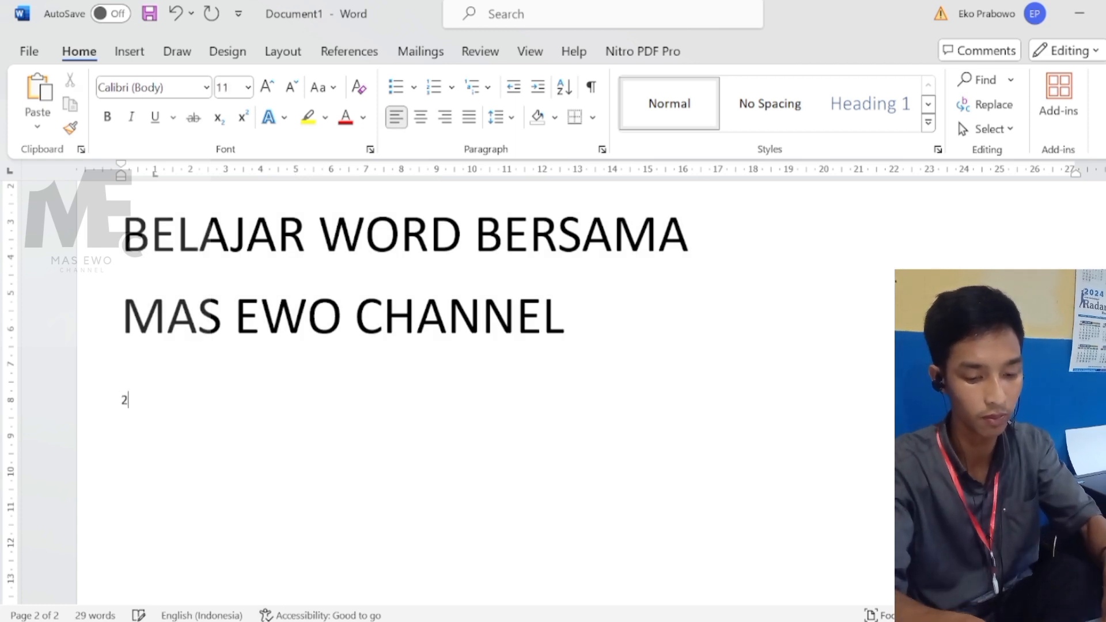
pyautogui.write('023')
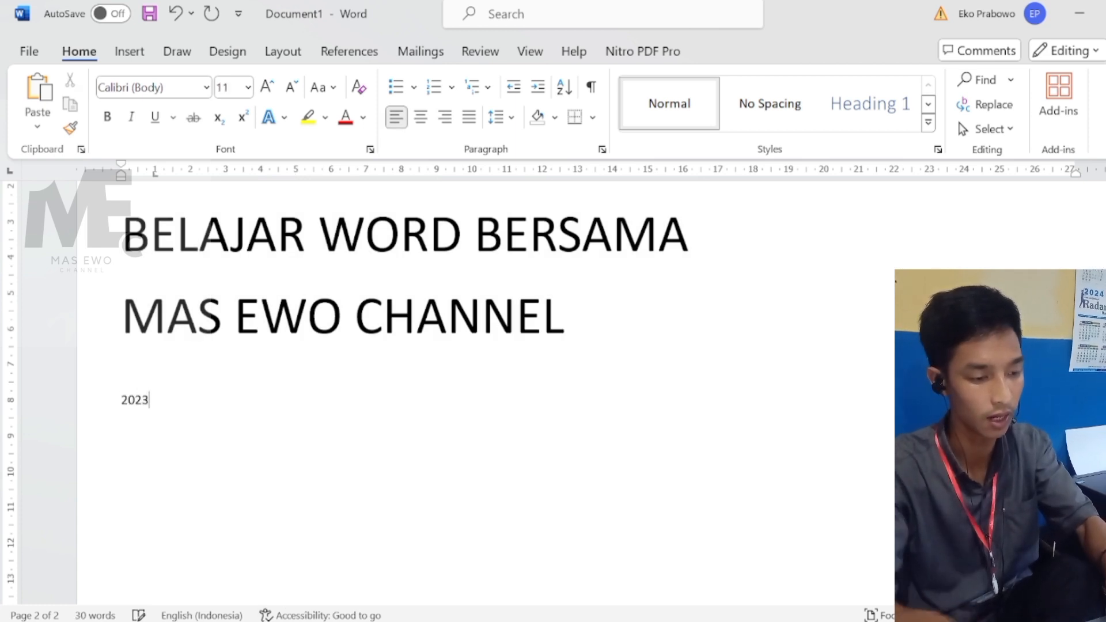
pyautogui.press('Return')
pyautogui.write('2023')
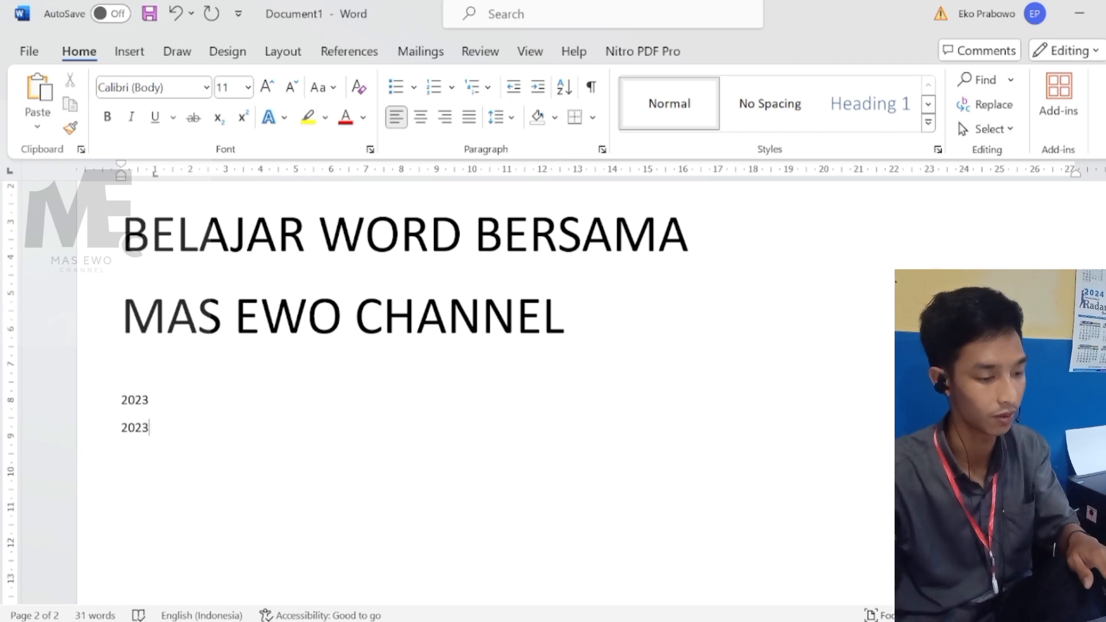
pyautogui.hotkey('ctrl', 'r')
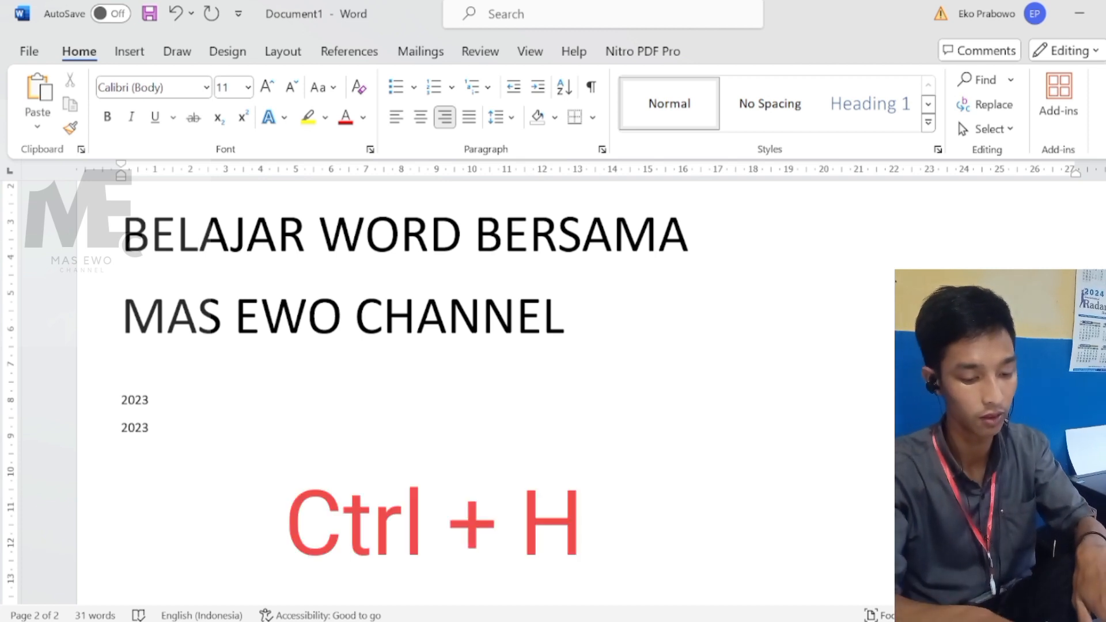
# - Replace every occurrence of 2023 with 2024 throughout the document and close the Find and Replace dialog
pyautogui.hotkey('ctrl', 'h')
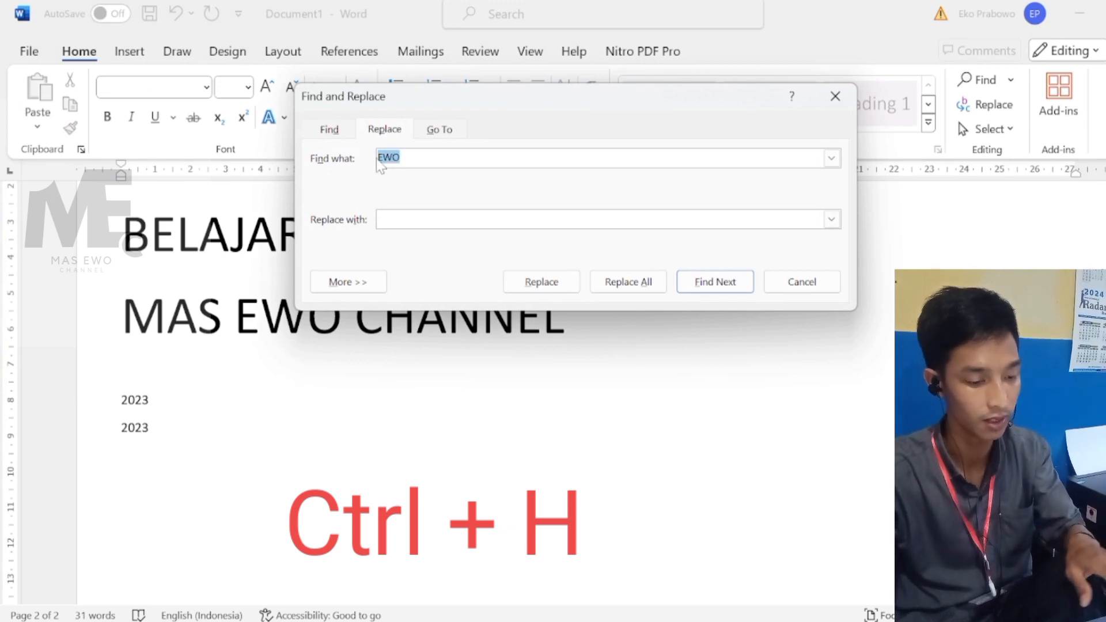
pyautogui.write('2023')
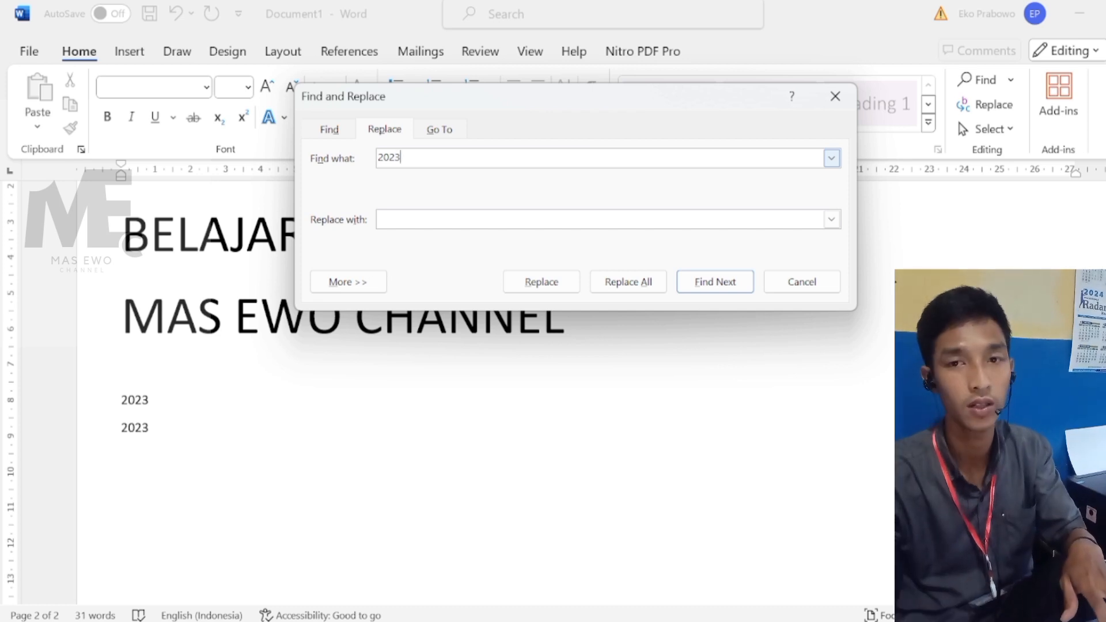
pyautogui.press('Tab')
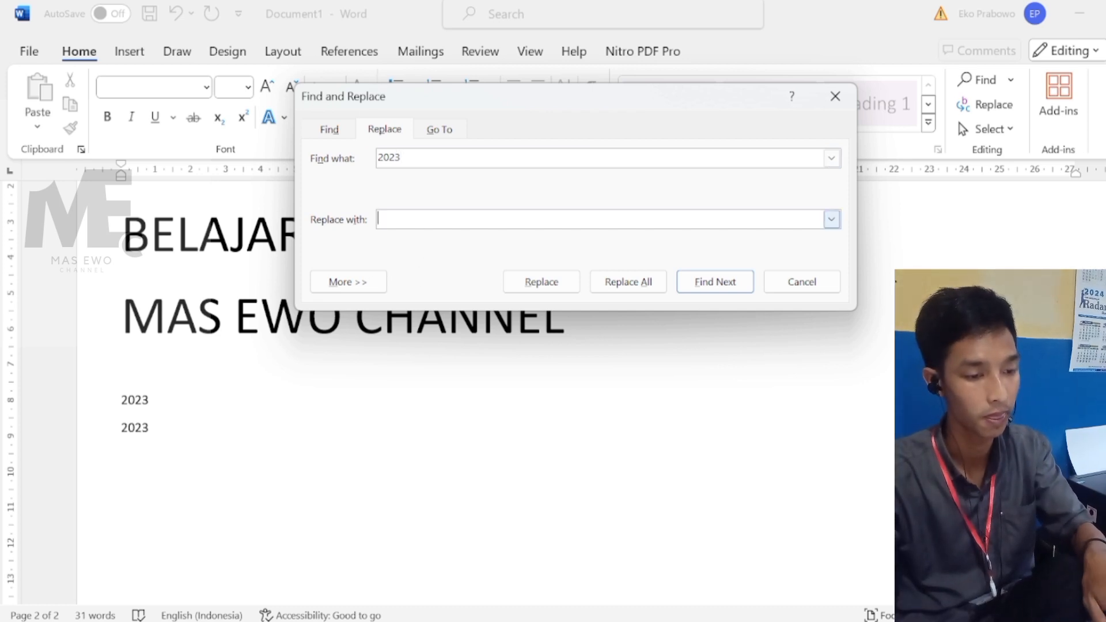
pyautogui.write('2024')
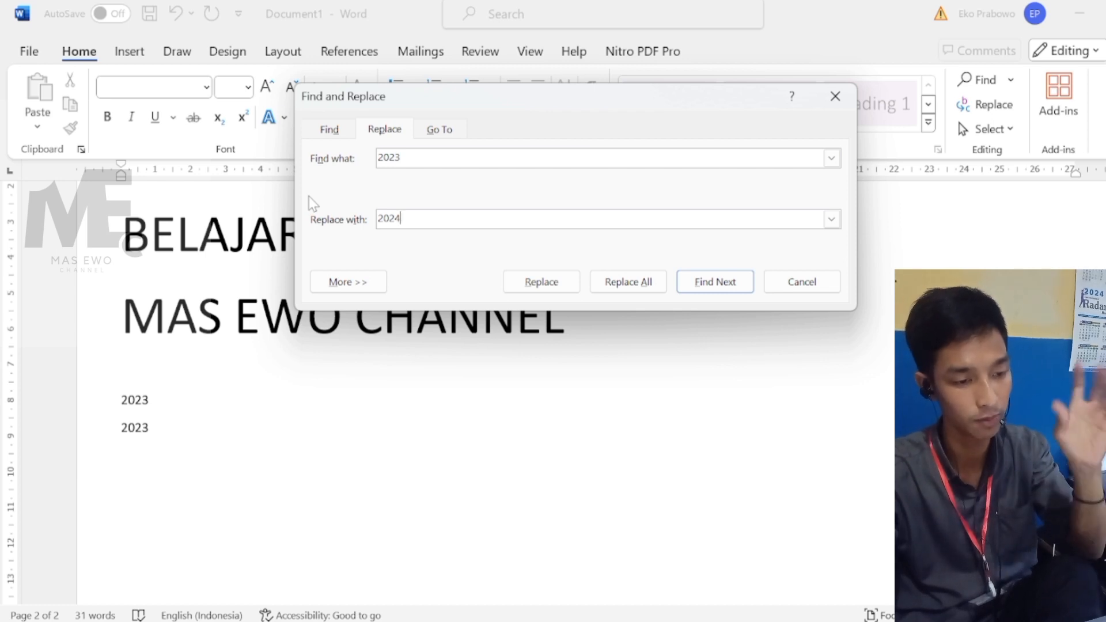
pyautogui.click(715, 282)
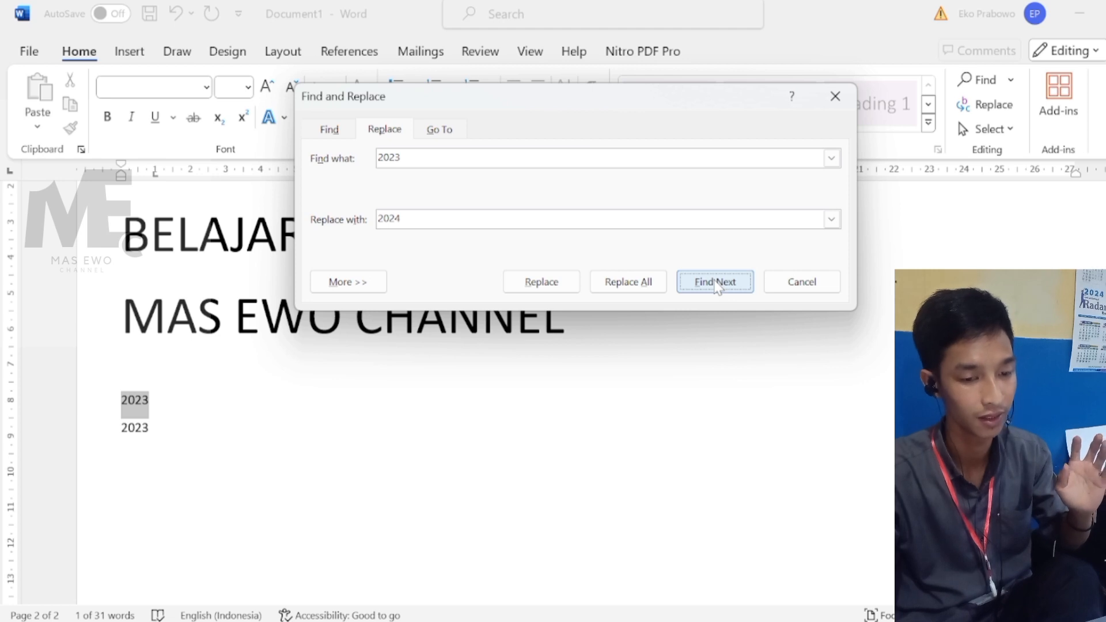
pyautogui.click(652, 285)
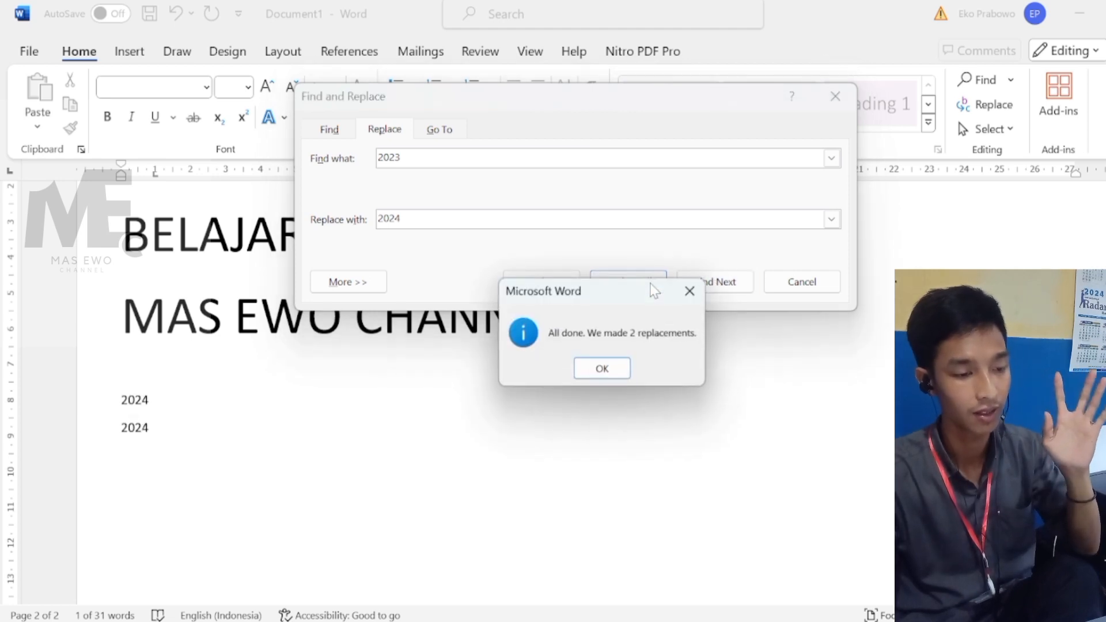
pyautogui.click(603, 369)
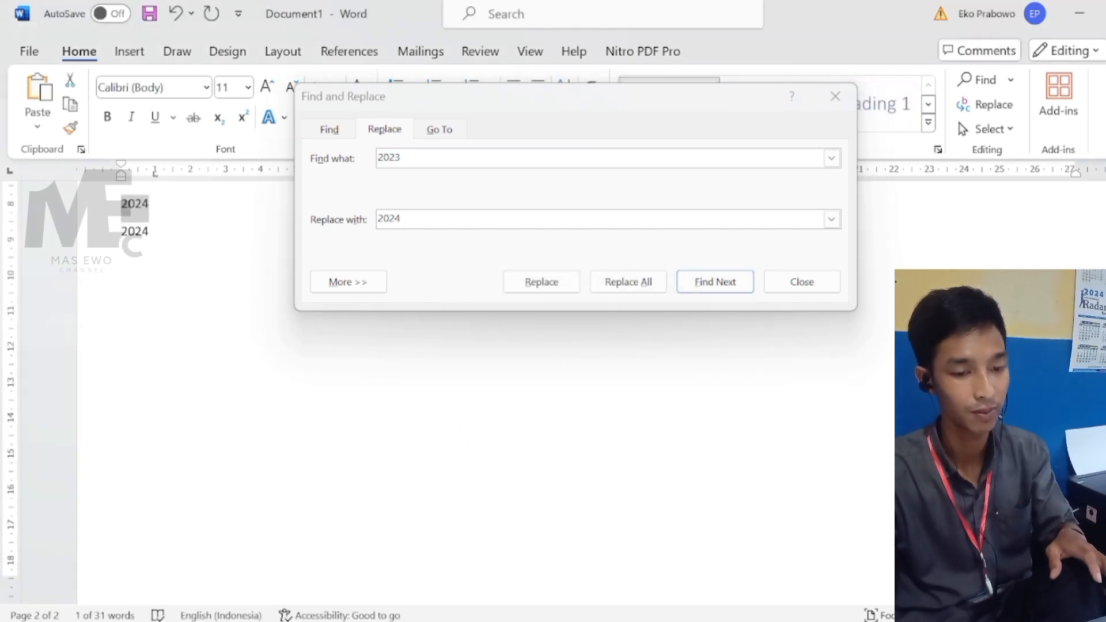
pyautogui.scroll(4, 378, 422)
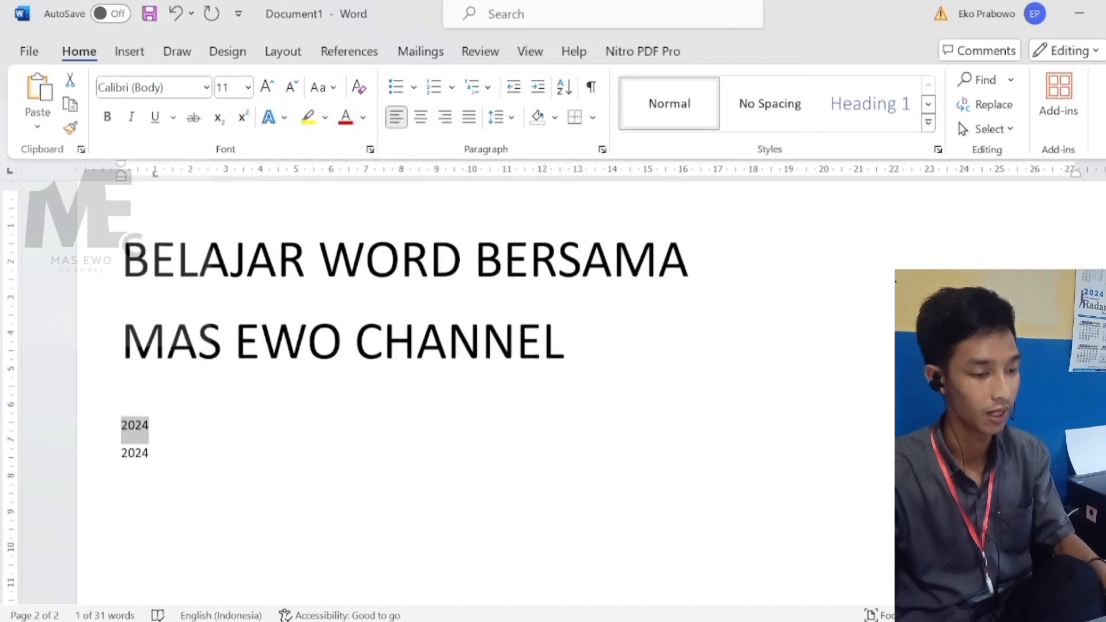
pyautogui.click(378, 422)
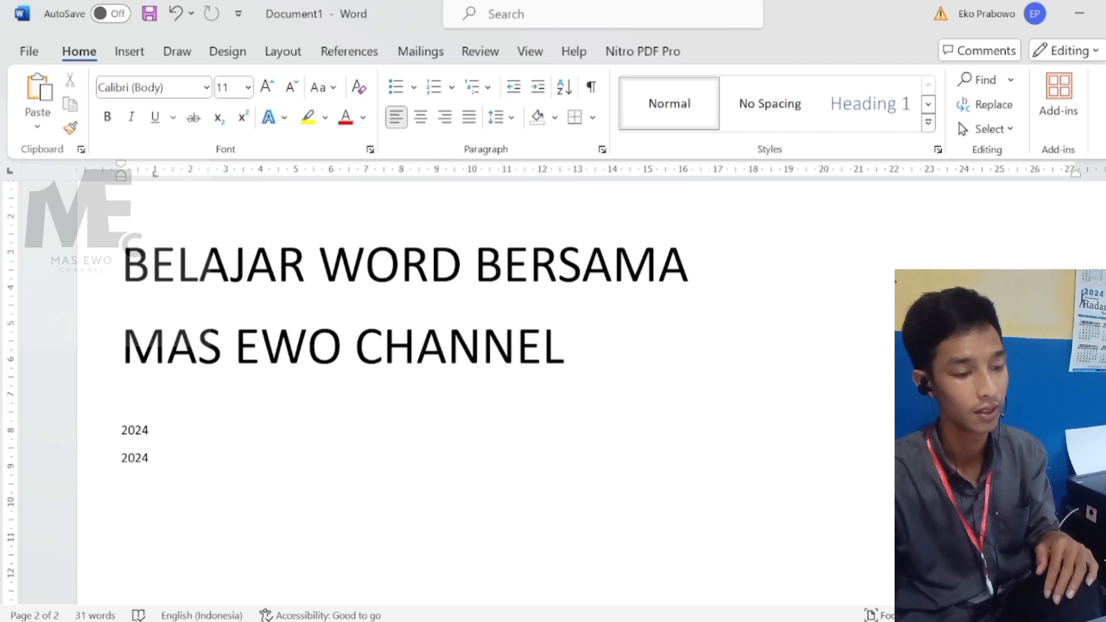
pyautogui.hotkey('ctrl', 'r')
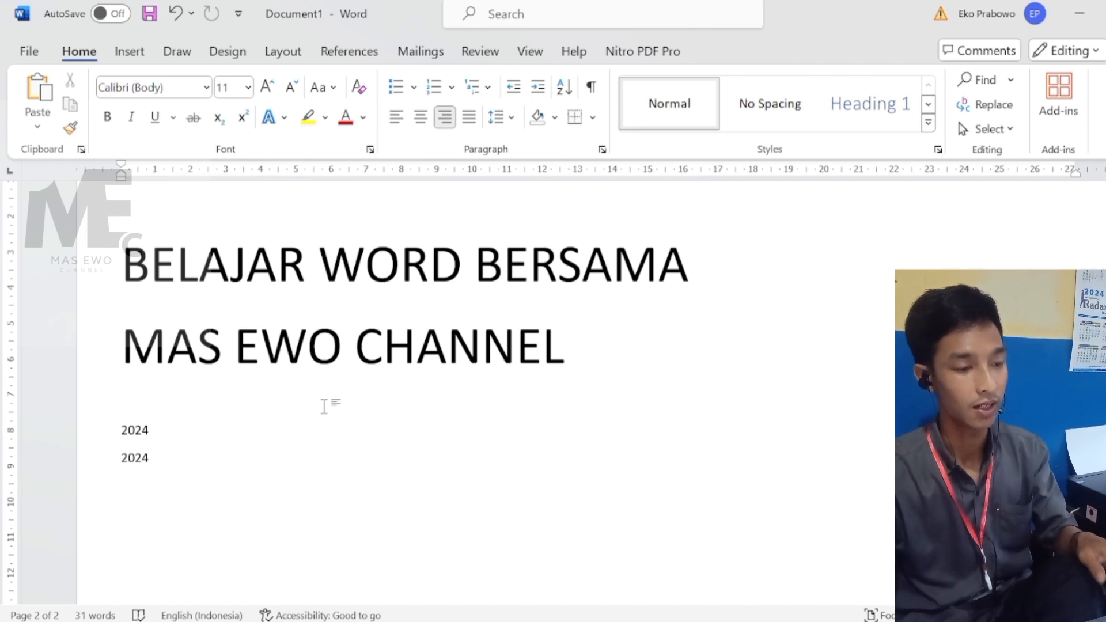
pyautogui.click(149, 430)
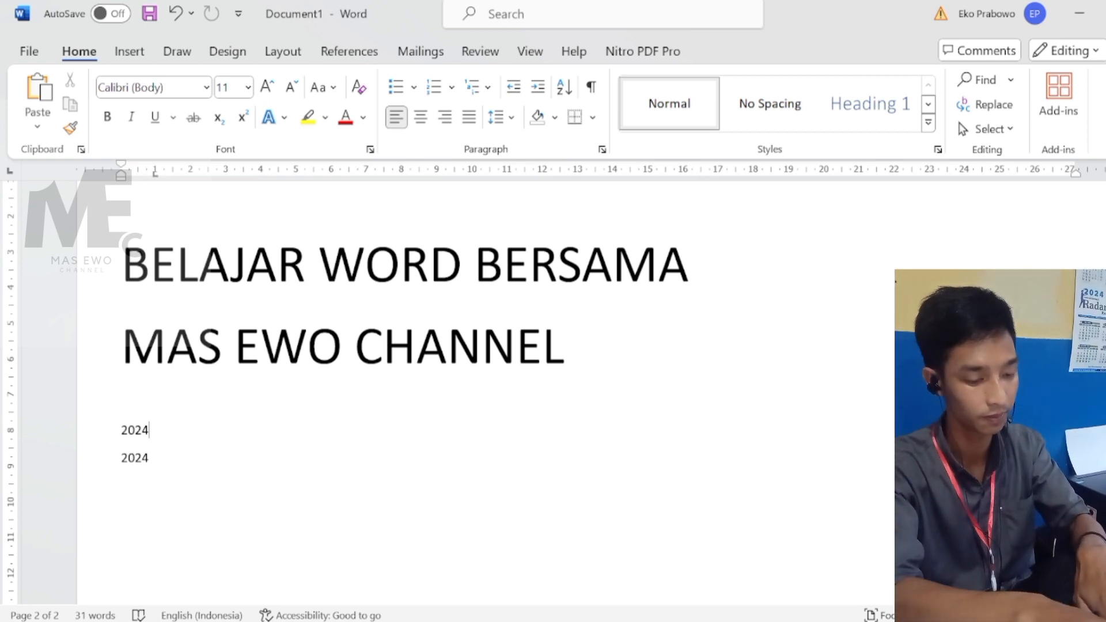
# - Try to save the document as KEGIATAN.docx in the OneDrive - Personal Documents folder, dismissing the account sign-in and the save dialog
pyautogui.hotkey('ctrl', 's')
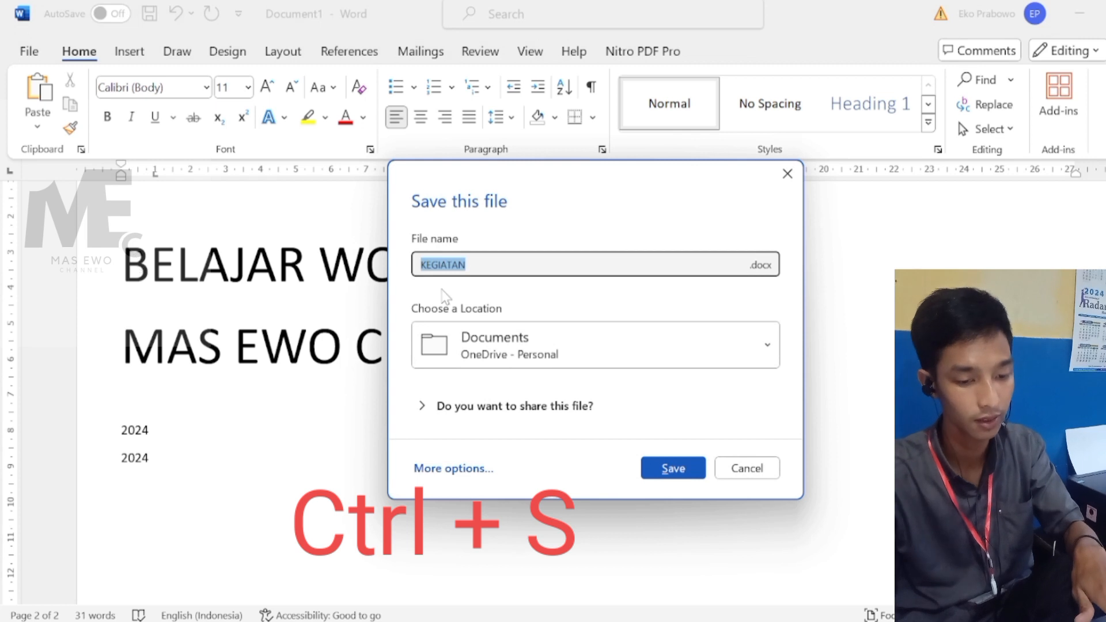
pyautogui.click(673, 468)
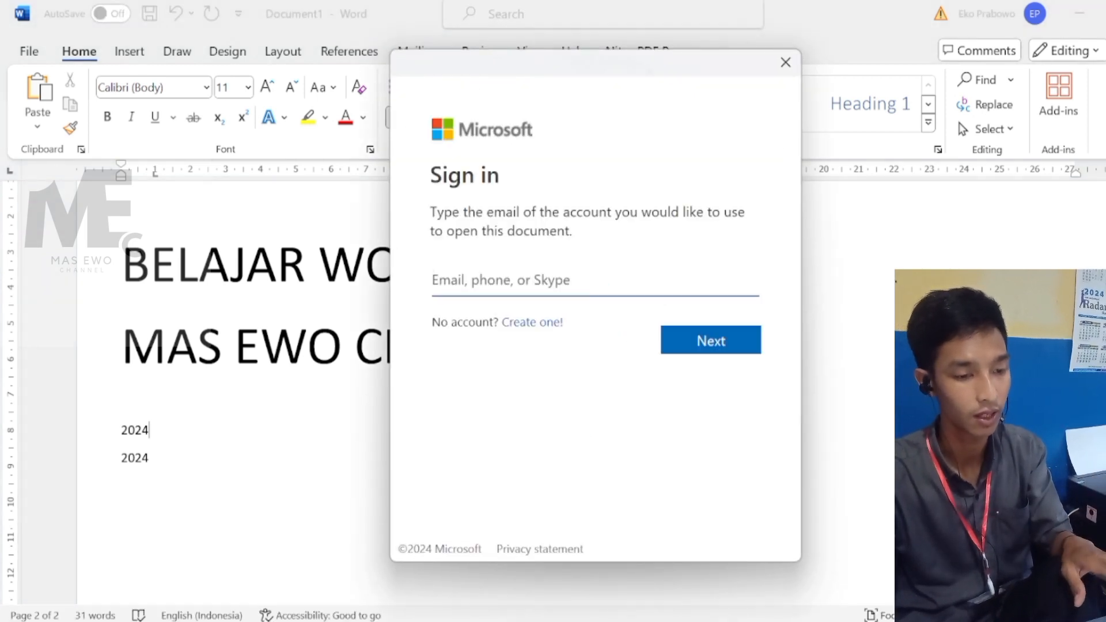
pyautogui.click(785, 62)
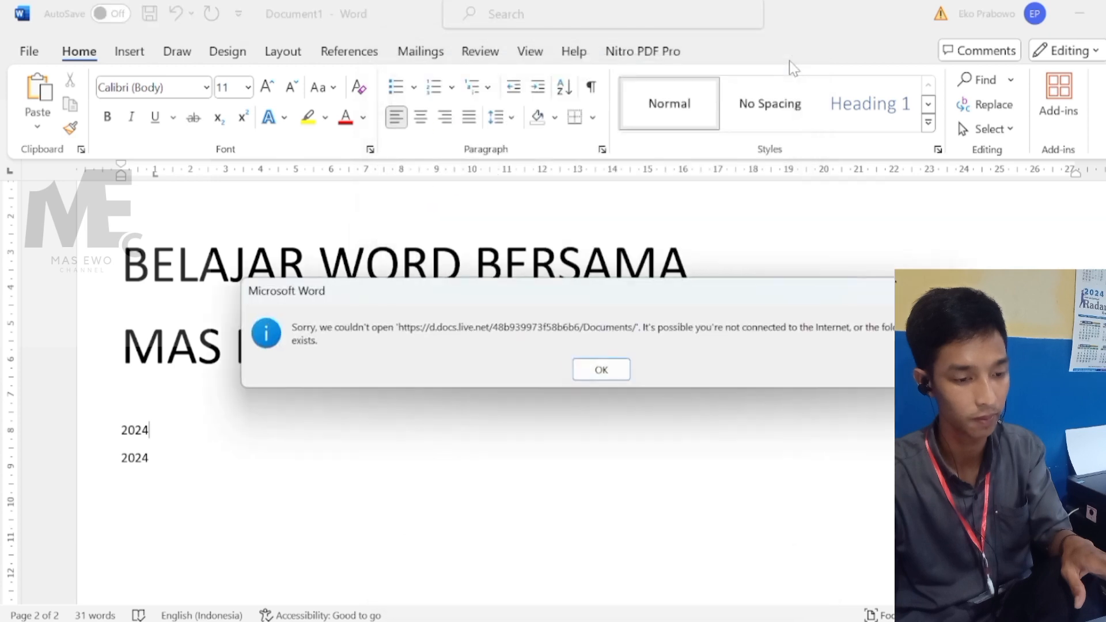
pyautogui.click(610, 371)
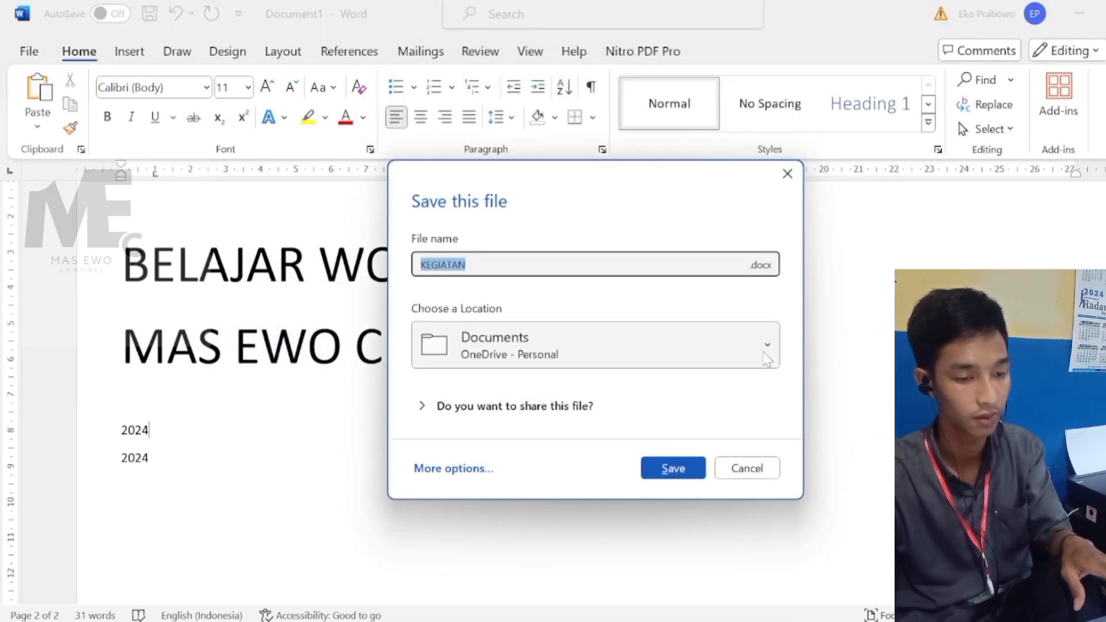
pyautogui.click(786, 174)
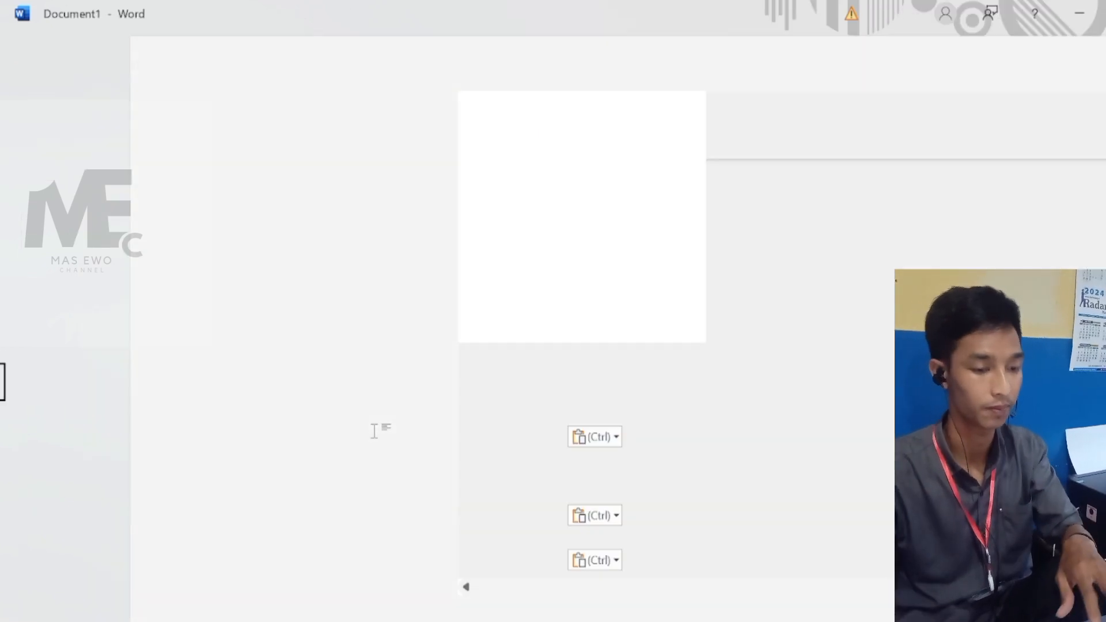
# - View the document's print preview and print settings, and return to the end of the second title line without printing
pyautogui.hotkey('ctrl', 'p')
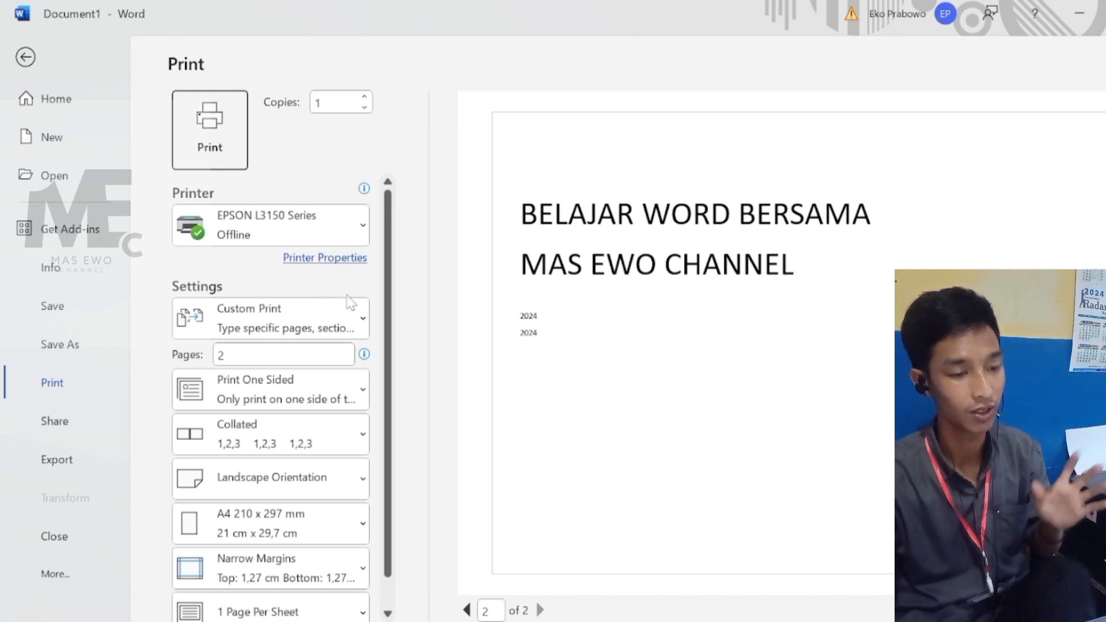
pyautogui.click(25, 57)
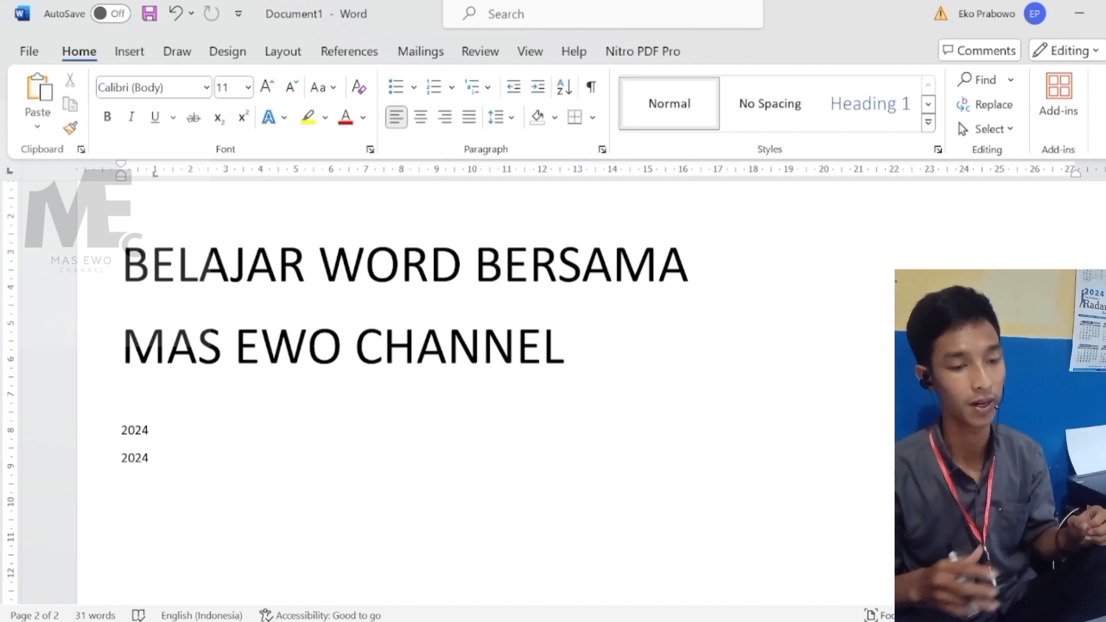
pyautogui.click(564, 347)
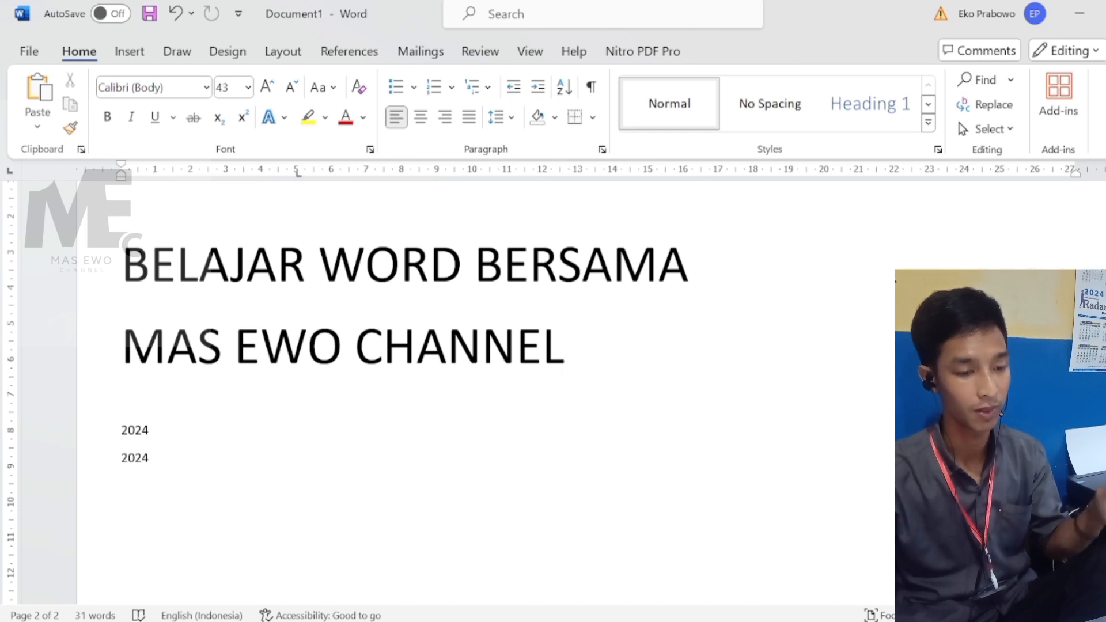